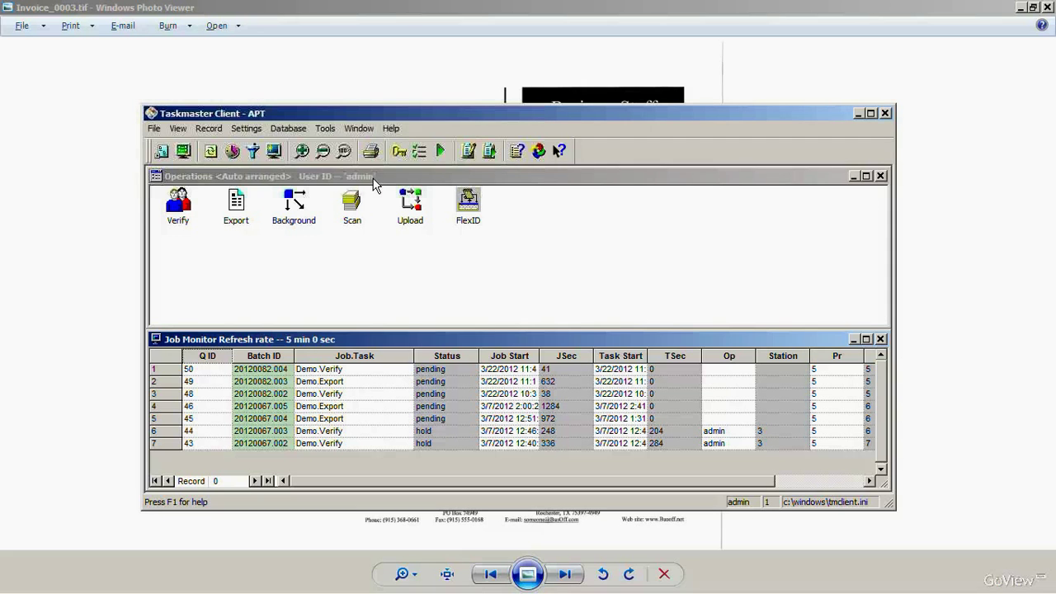
Step: Run the Scan operation for the Demo job and stop after the first batch finishes
{"action": "left_click", "coordinate": [374, 181]}
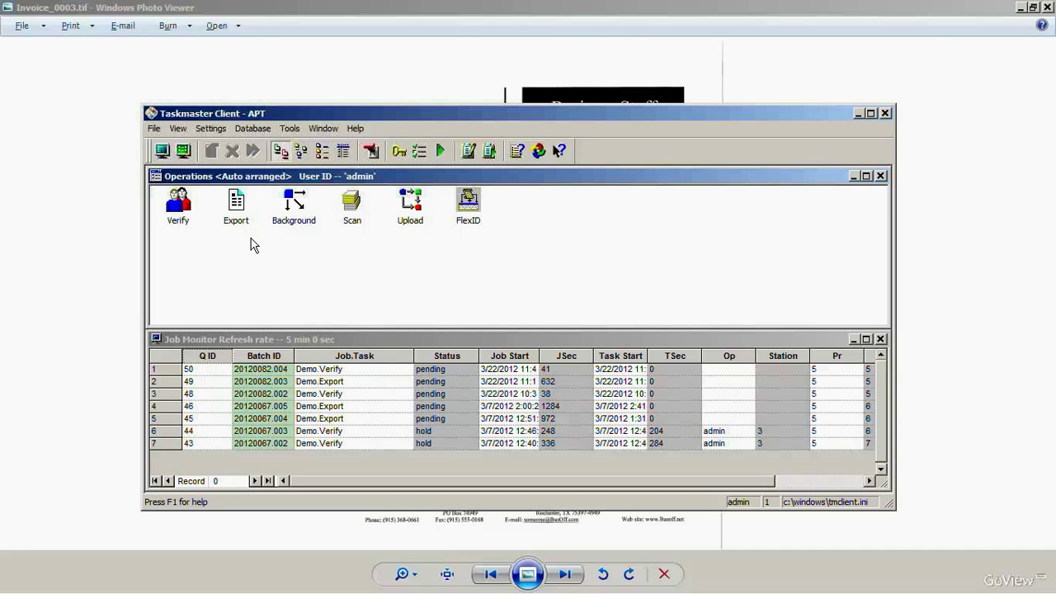
{"action": "left_click", "coordinate": [354, 345]}
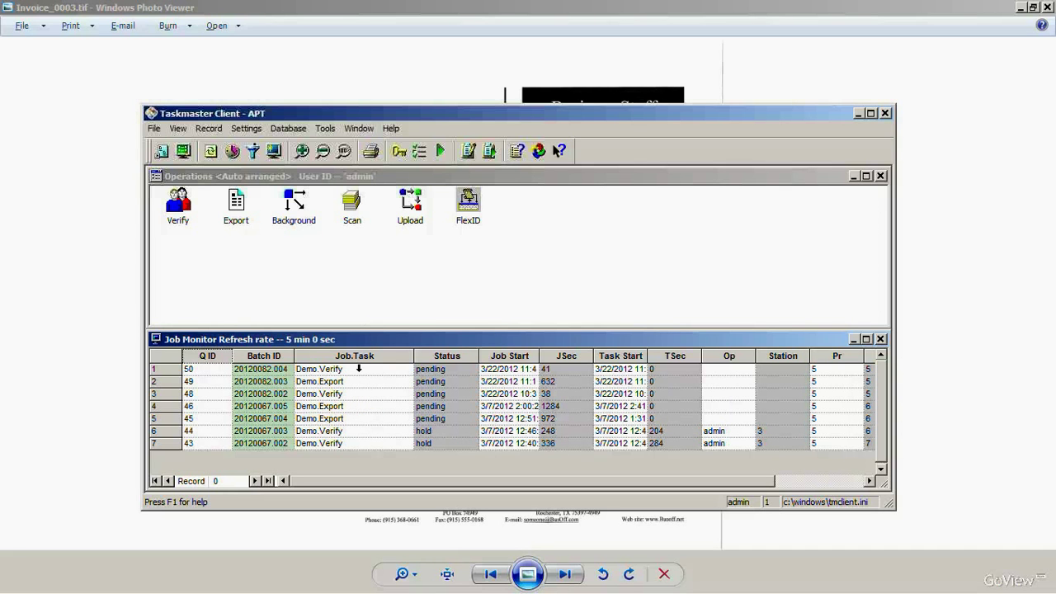
{"action": "double_click", "coordinate": [353, 207]}
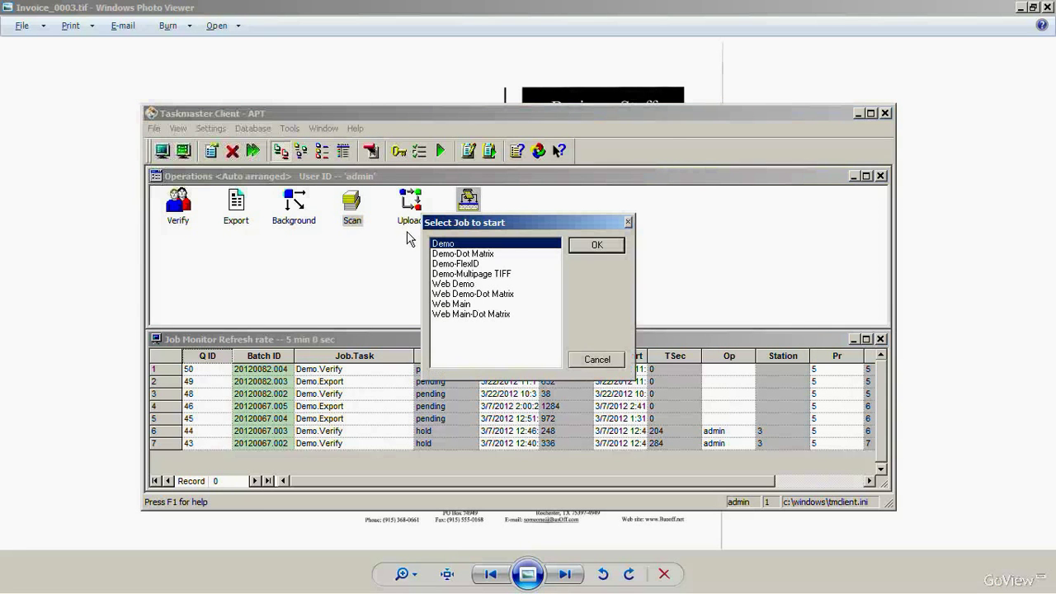
{"action": "left_click", "coordinate": [596, 247]}
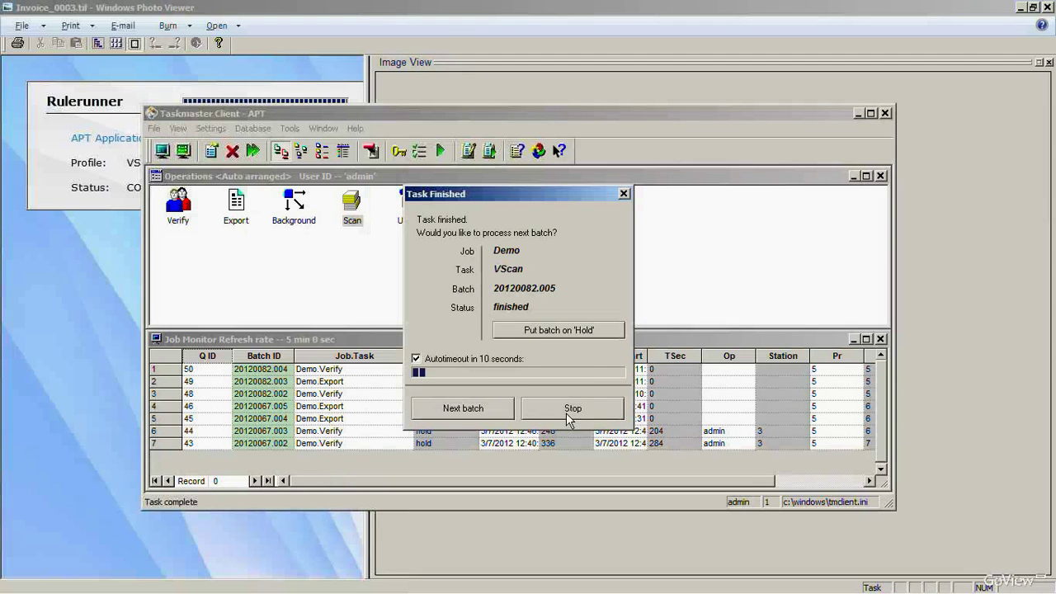
{"action": "left_click", "coordinate": [569, 407]}
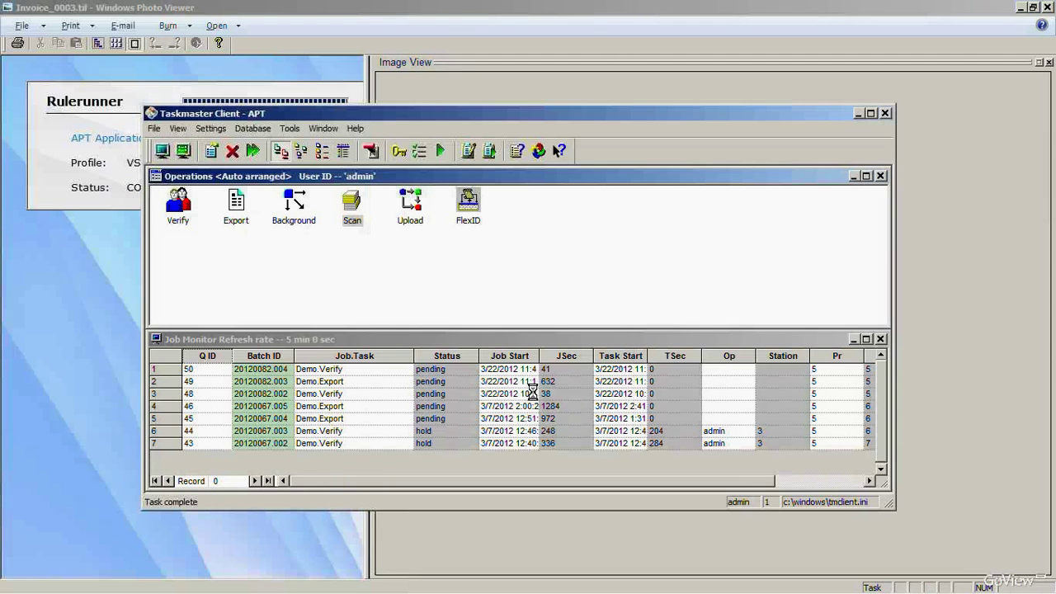
Step: Execute the Batch Profiler task on the newly scanned Demo batch in the Job Monitor and close its finished notice
{"action": "left_click", "coordinate": [495, 353]}
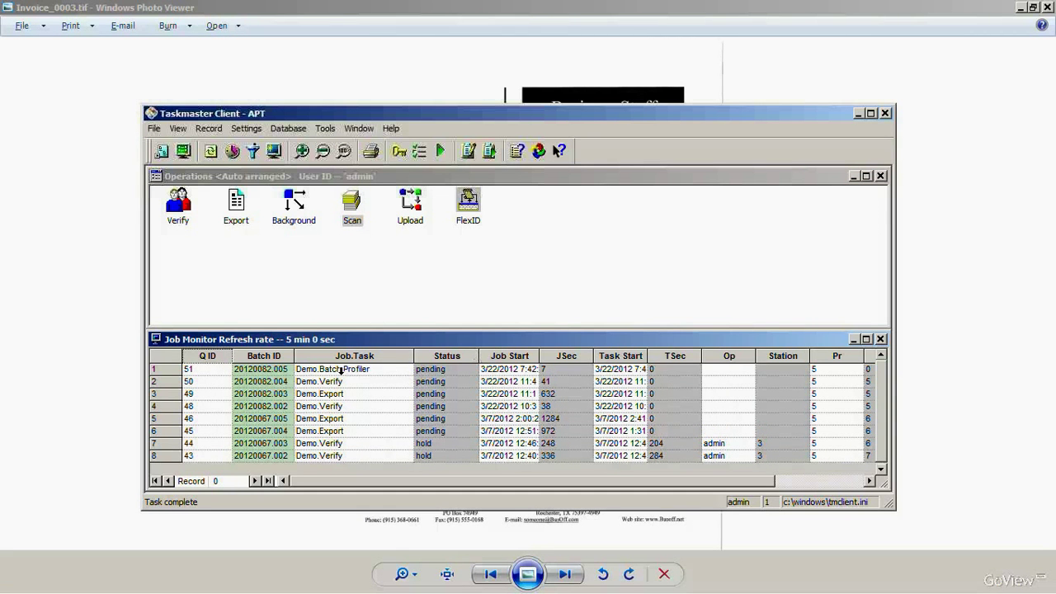
{"action": "double_click", "coordinate": [187, 375]}
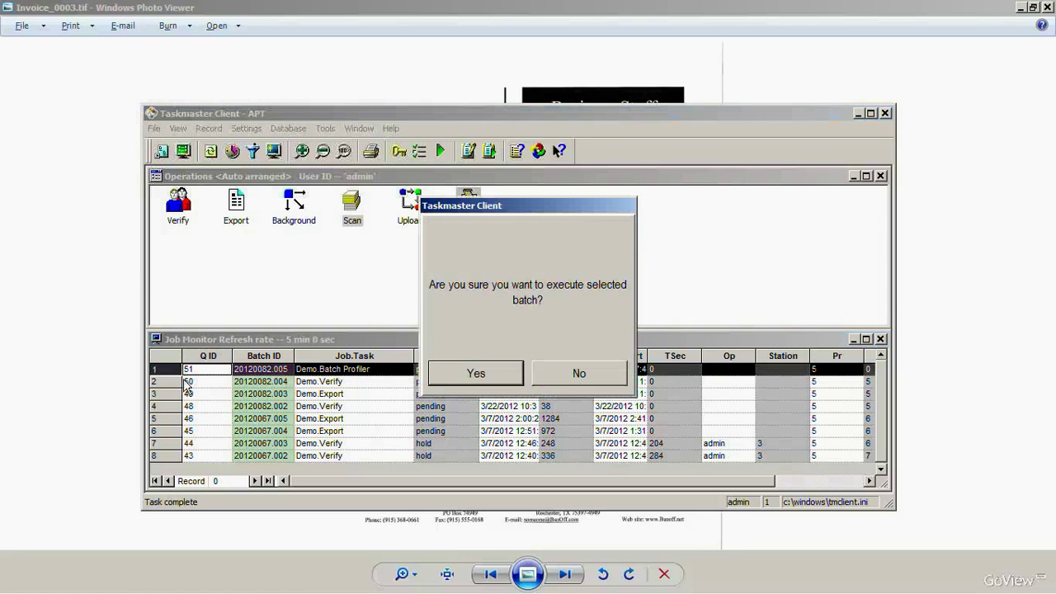
{"action": "left_click", "coordinate": [488, 380]}
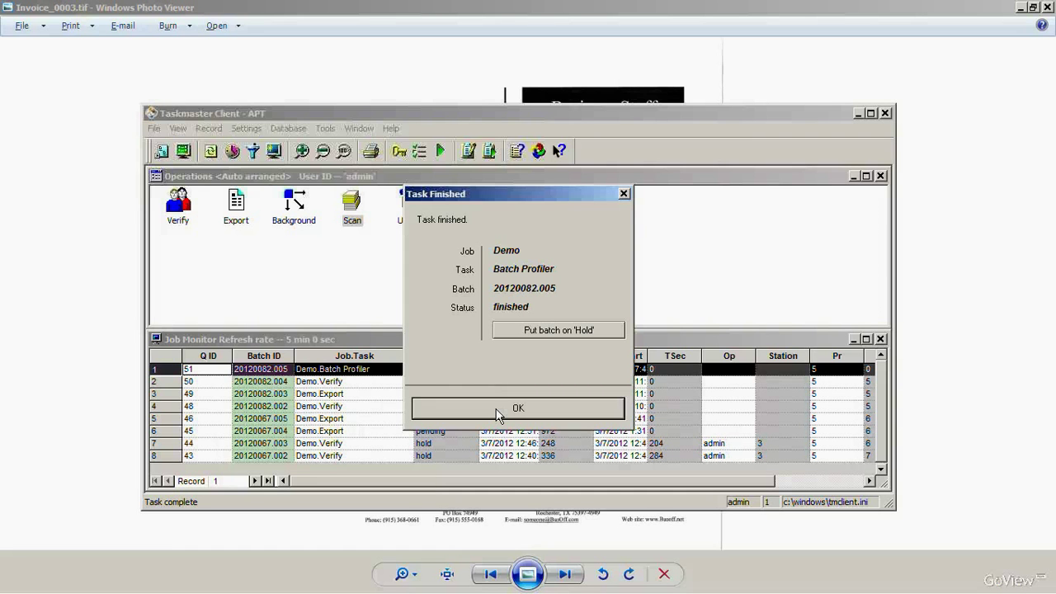
{"action": "left_click", "coordinate": [498, 408]}
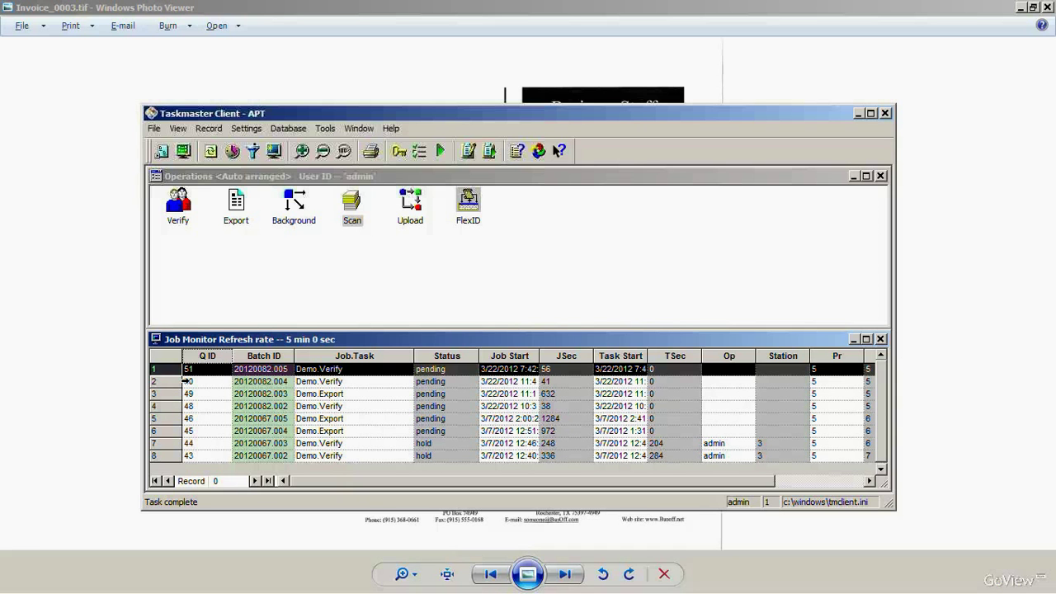
Step: Execute the Verify task on the profiled Demo batch and fit the invoice image to the viewer's width
{"action": "double_click", "coordinate": [185, 379]}
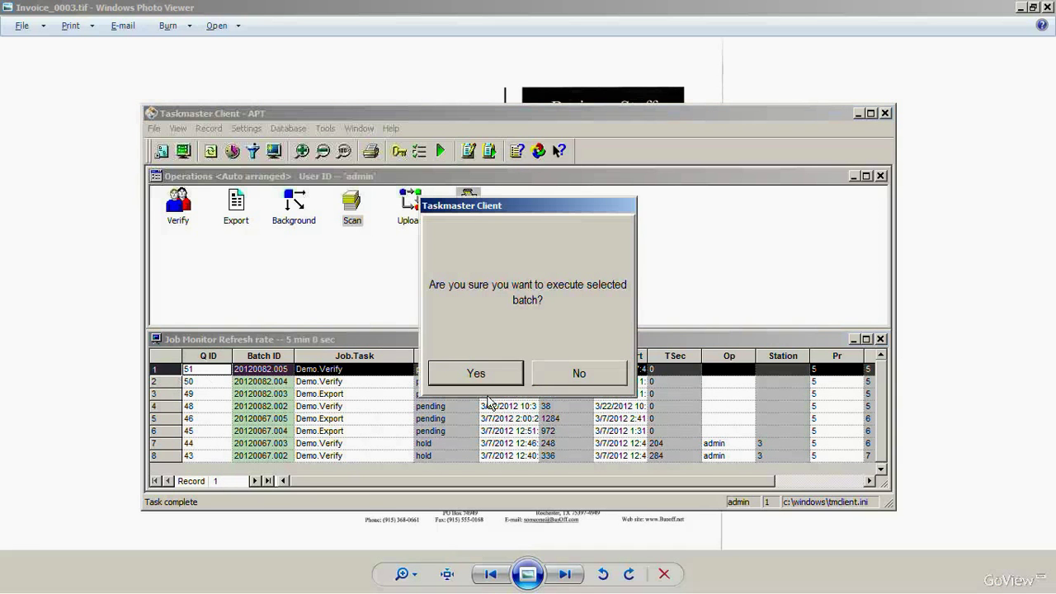
{"action": "left_click", "coordinate": [497, 383]}
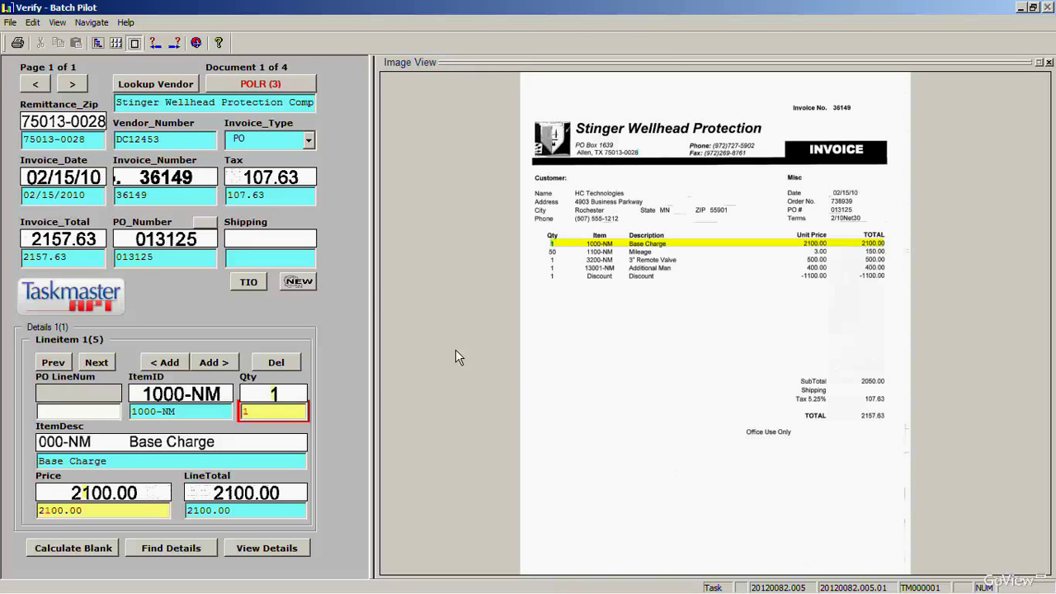
{"action": "right_click", "coordinate": [394, 279]}
{"action": "mouse_move", "coordinate": [428, 284]}
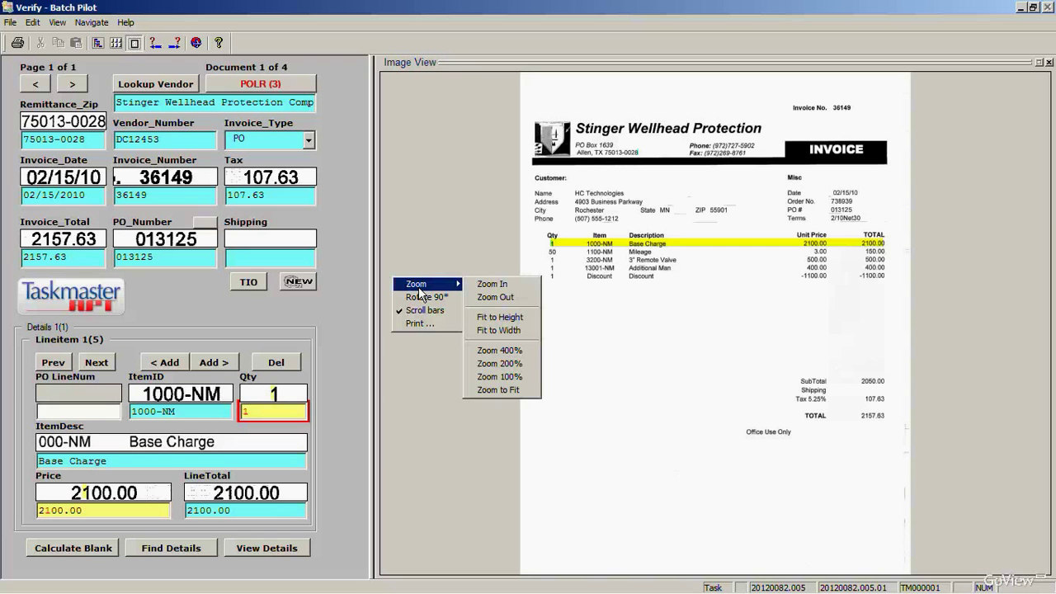
{"action": "left_click", "coordinate": [498, 330]}
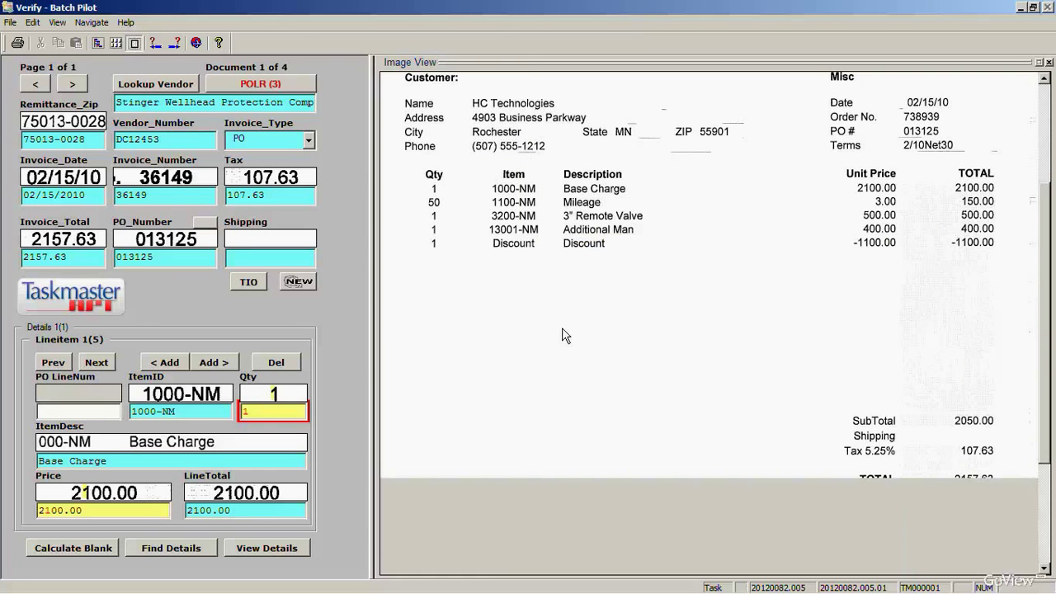
{"action": "scroll", "coordinate": [1005, 103], "scroll_direction": "up", "scroll_amount": 3}
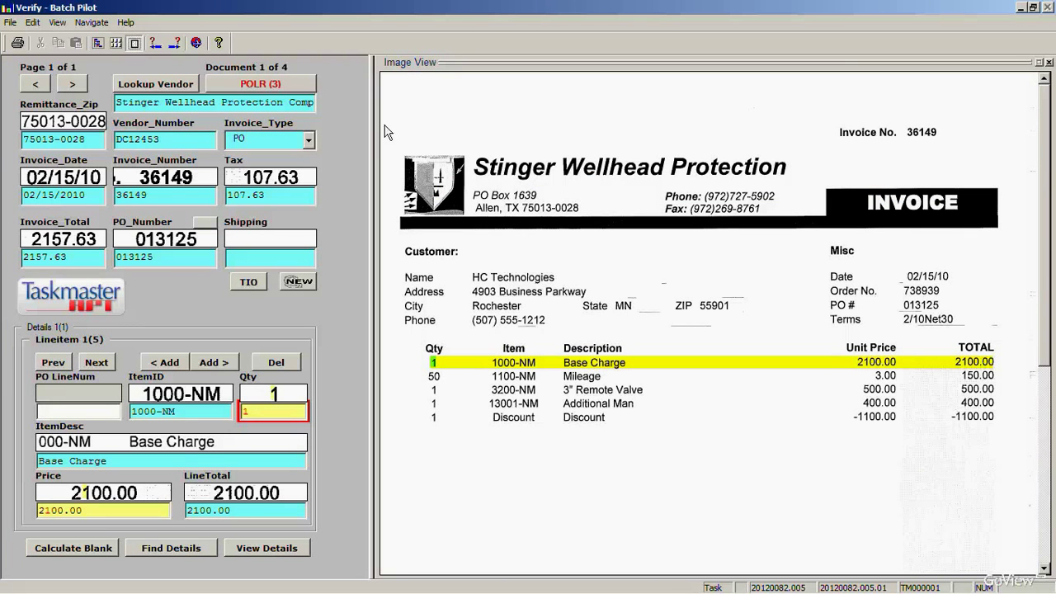
Step: Try entering a different zip code in the Remittance_Zip field and refill it with the zip code picked from the invoice image
{"action": "key", "text": "Return"}
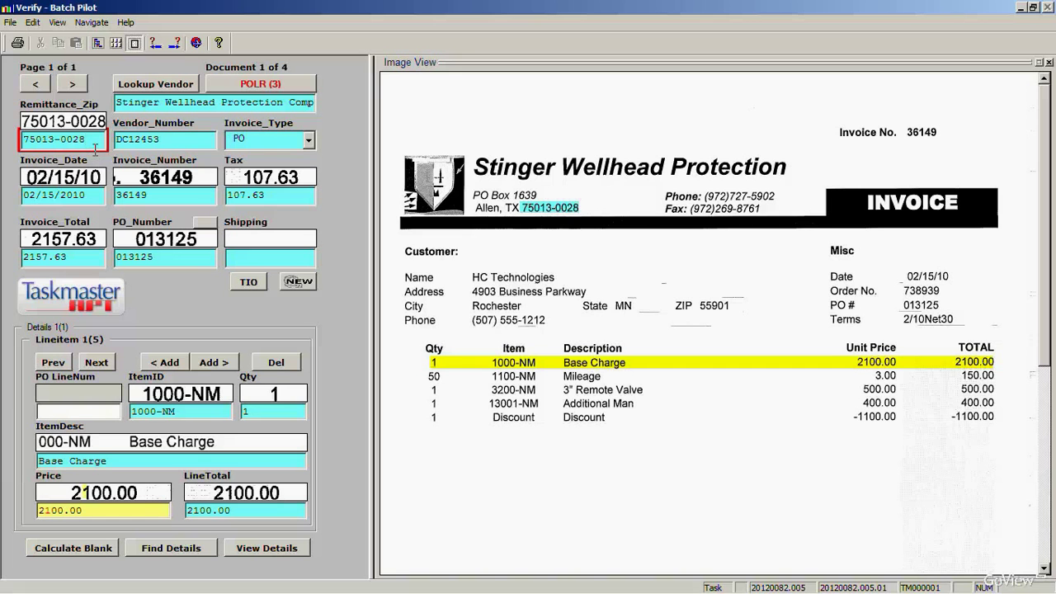
{"action": "key", "text": "BackSpace"}
{"action": "key", "text": "BackSpace"}
{"action": "key", "text": "BackSpace"}
{"action": "key", "text": "BackSpace"}
{"action": "key", "text": "BackSpace"}
{"action": "key", "text": "BackSpace"}
{"action": "key", "text": "BackSpace"}
{"action": "key", "text": "BackSpace"}
{"action": "key", "text": "BackSpace"}
{"action": "key", "text": "BackSpace"}
{"action": "type", "text": "87878"}
{"action": "key", "text": "BackSpace"}
{"action": "key", "text": "BackSpace"}
{"action": "key", "text": "BackSpace"}
{"action": "key", "text": "BackSpace"}
{"action": "key", "text": "BackSpace"}
{"action": "left_click", "coordinate": [567, 207]}
Step: Clear Remittance_Zip, shorten the vendor name to Stinger, and fill the vendor data by looking up Stinger Wellhead Protection Company
{"action": "left_click_drag", "start_coordinate": [99, 140], "coordinate": [12, 143]}
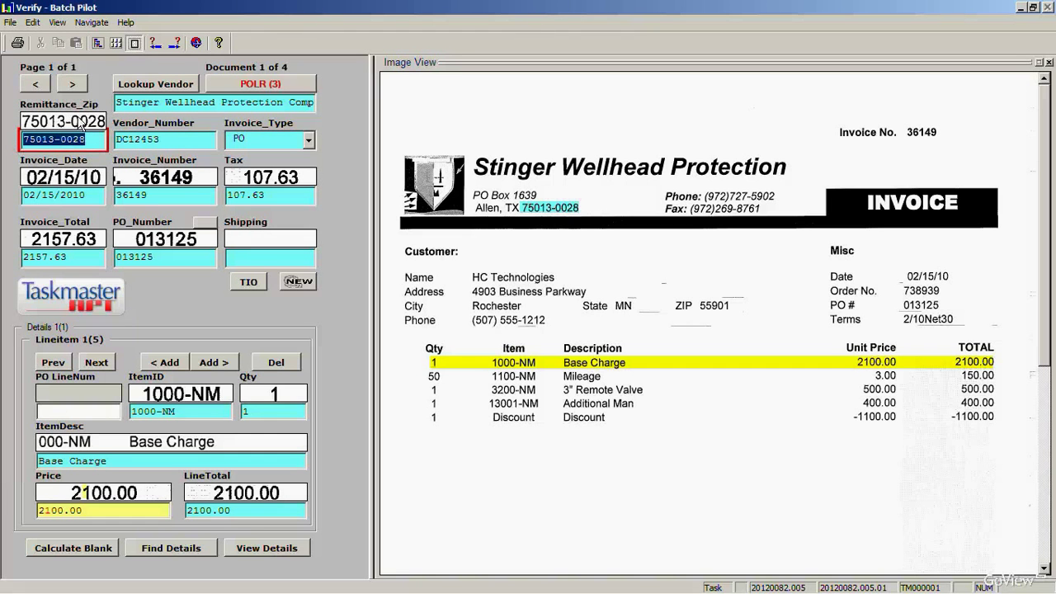
{"action": "key", "text": "Delete"}
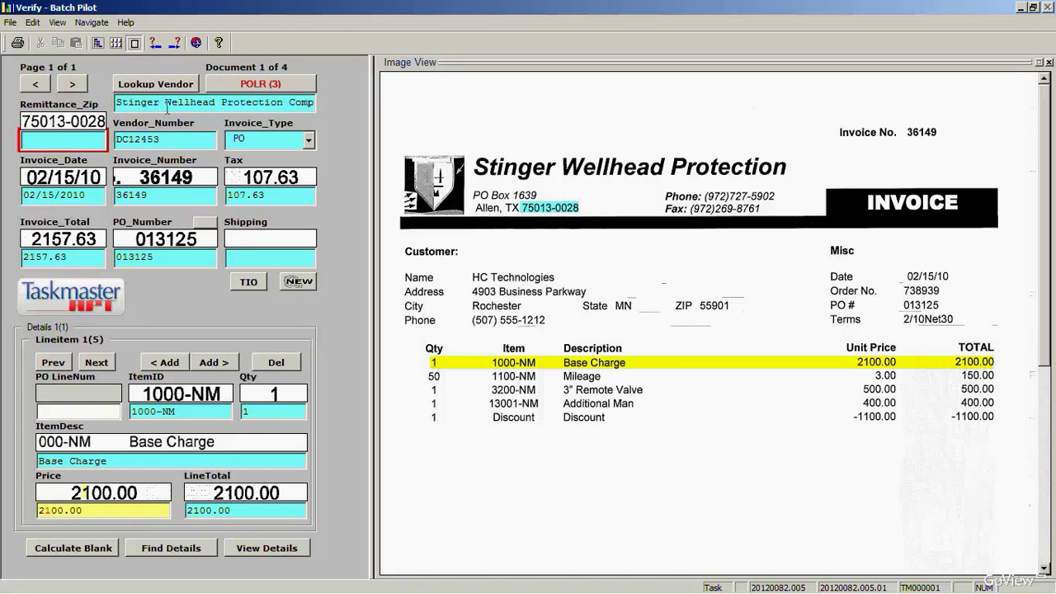
{"action": "left_click_drag", "start_coordinate": [166, 107], "coordinate": [338, 105]}
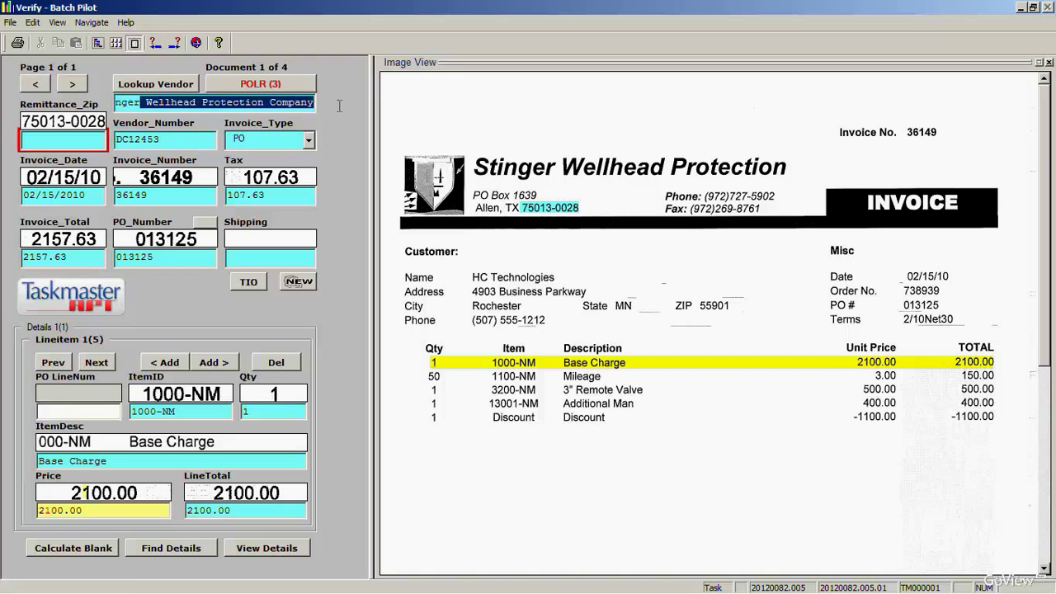
{"action": "key", "text": "Delete"}
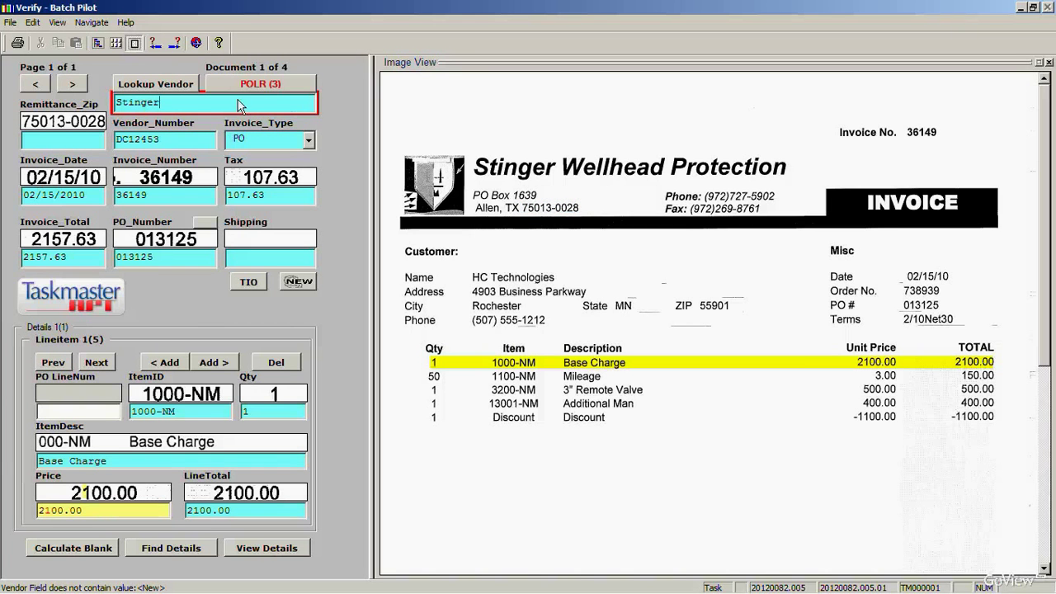
{"action": "left_click", "coordinate": [183, 83]}
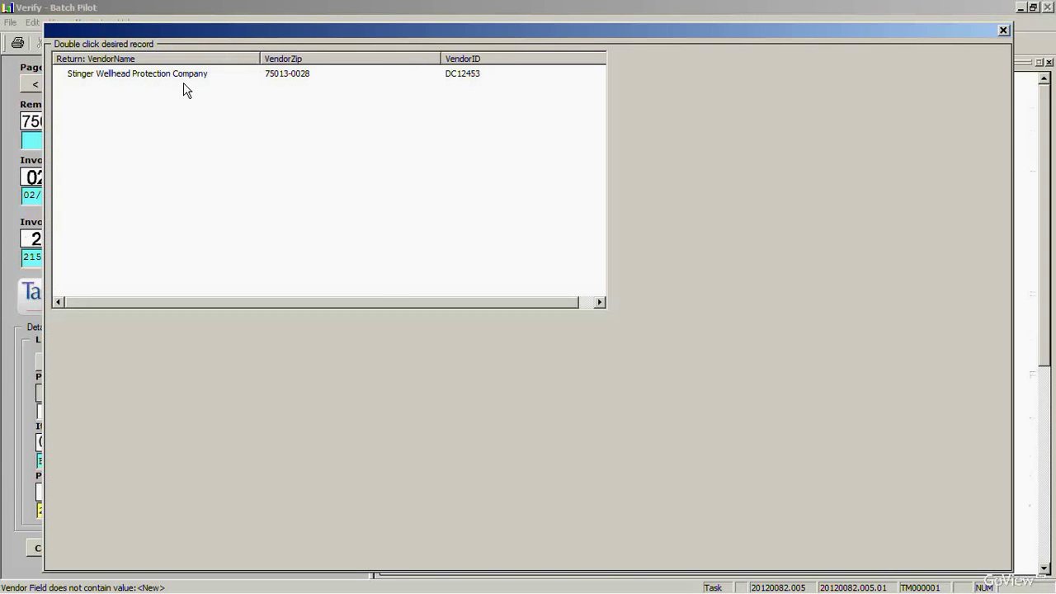
{"action": "double_click", "coordinate": [176, 90]}
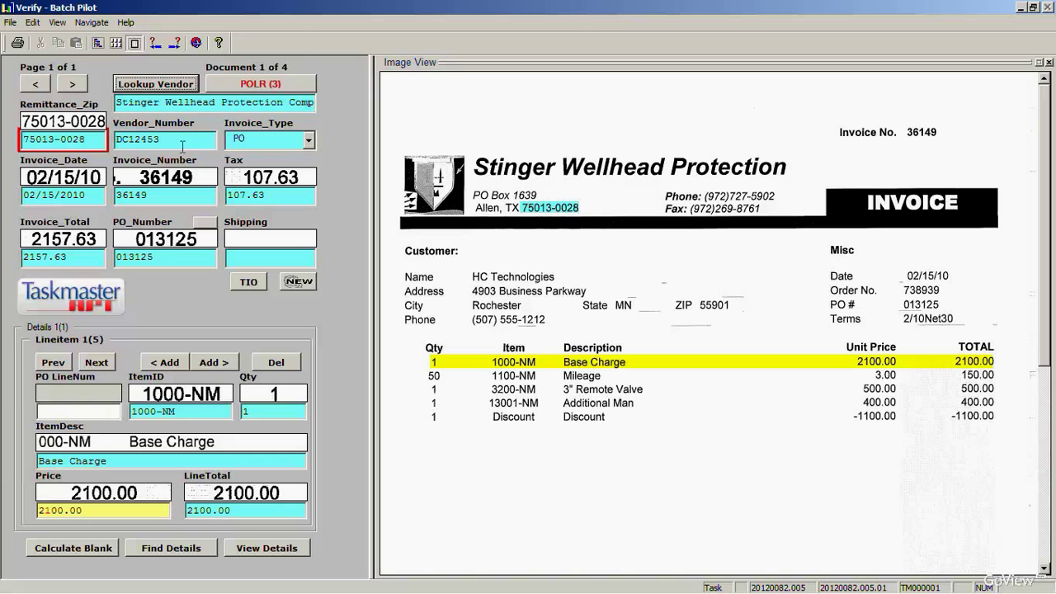
Step: Check the Invoice_Type options, keeping PO, and step through the line items to the Qty field of 13001-NM Additional Man
{"action": "left_click", "coordinate": [314, 145]}
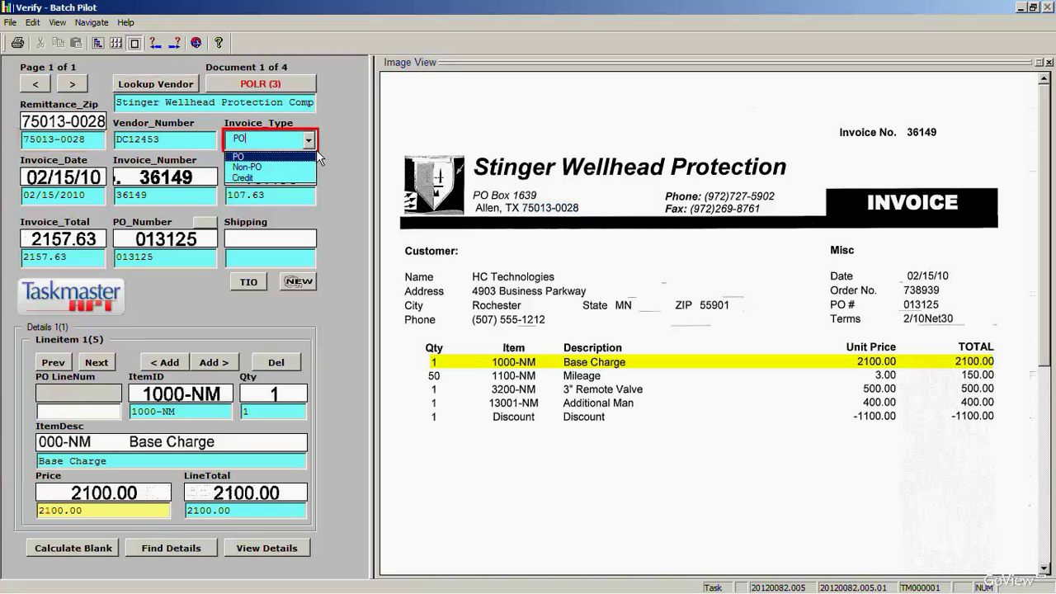
{"action": "left_click", "coordinate": [313, 159]}
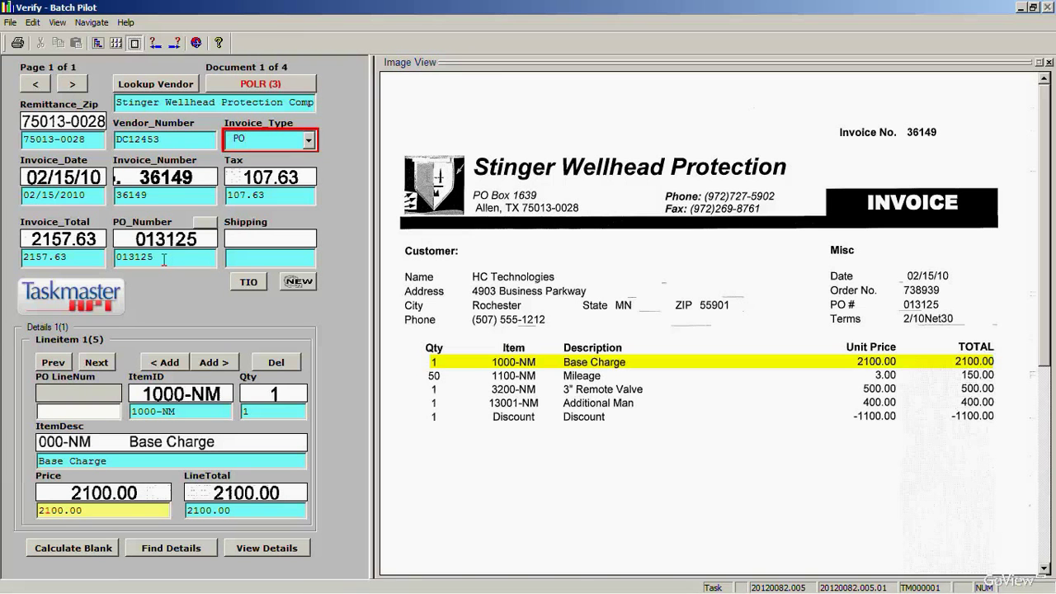
{"action": "left_click", "coordinate": [108, 368]}
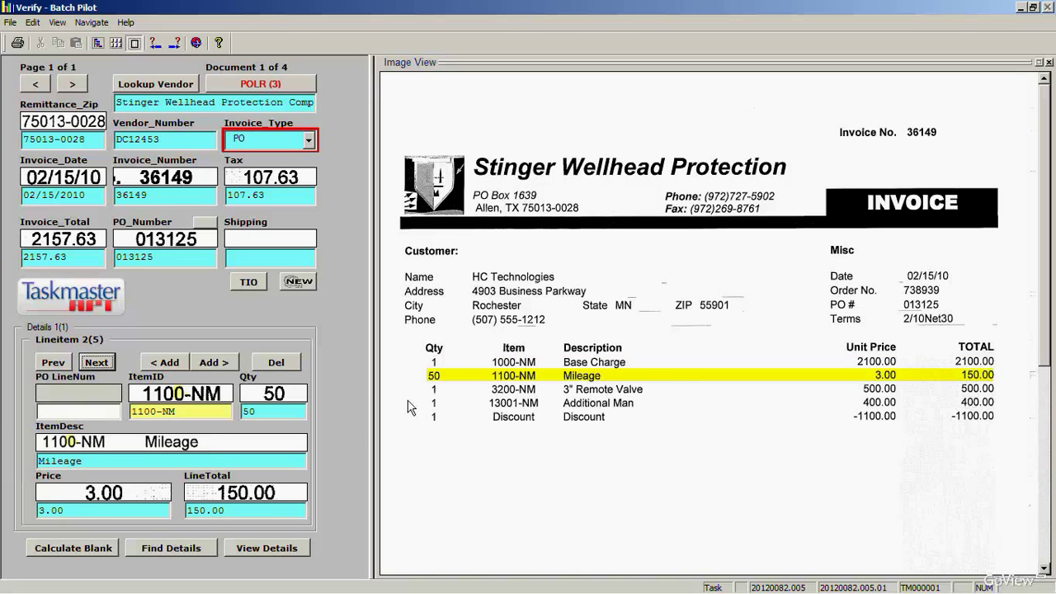
{"action": "left_click", "coordinate": [111, 367]}
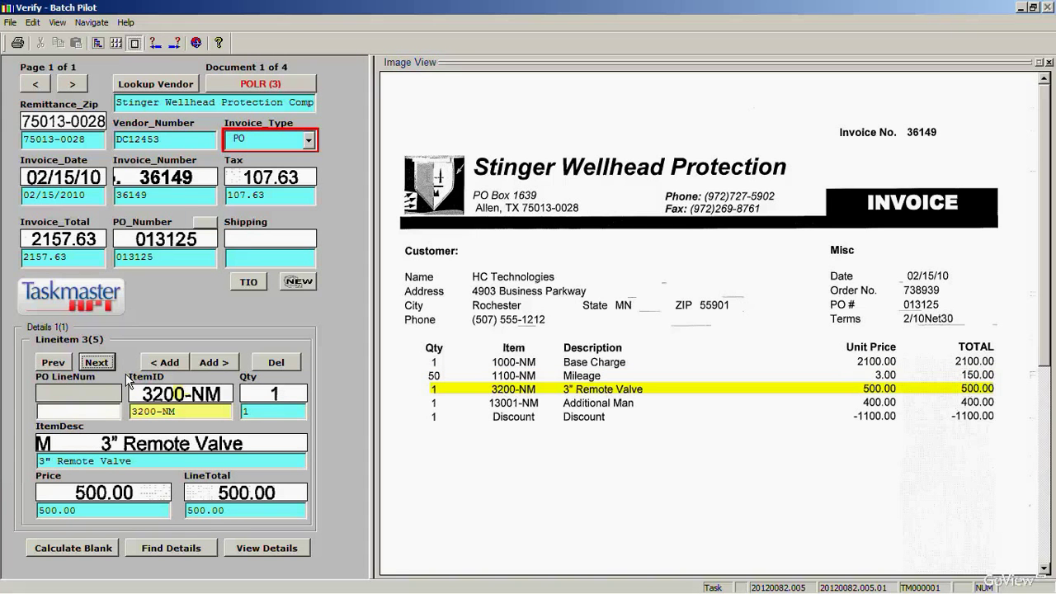
{"action": "key", "text": "Return"}
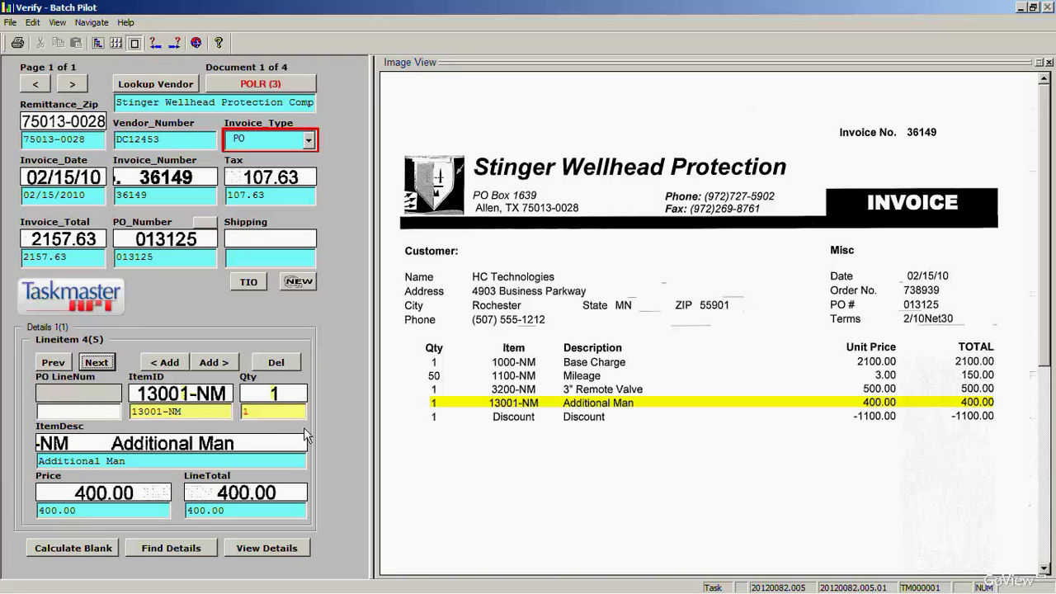
{"action": "left_click", "coordinate": [249, 412]}
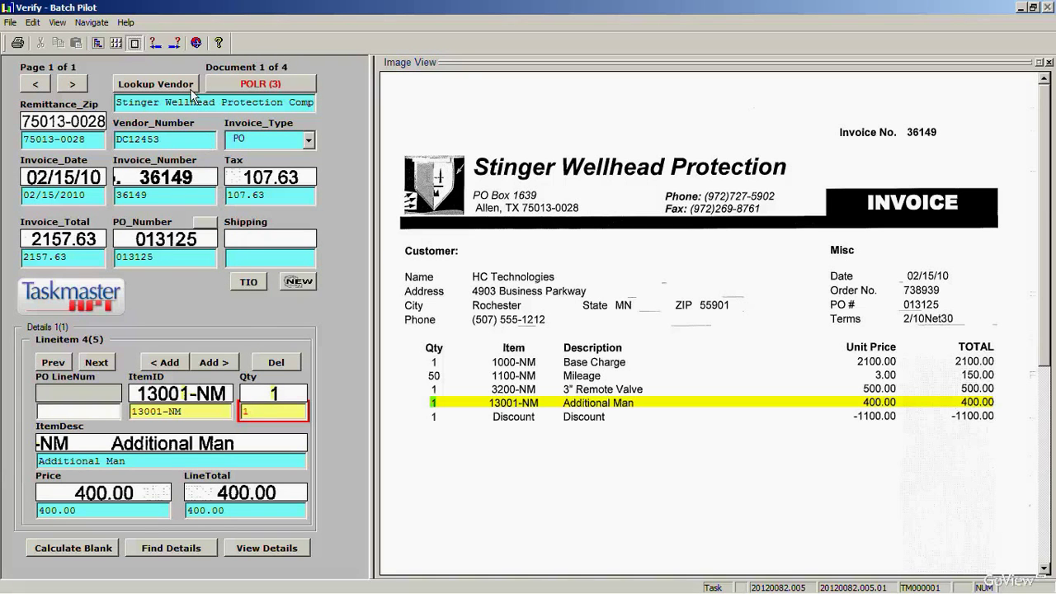
Step: Go to the next problem in the batch and select the Invoice_Number field of the Plunger Lift Systems invoice
{"action": "left_click", "coordinate": [185, 50]}
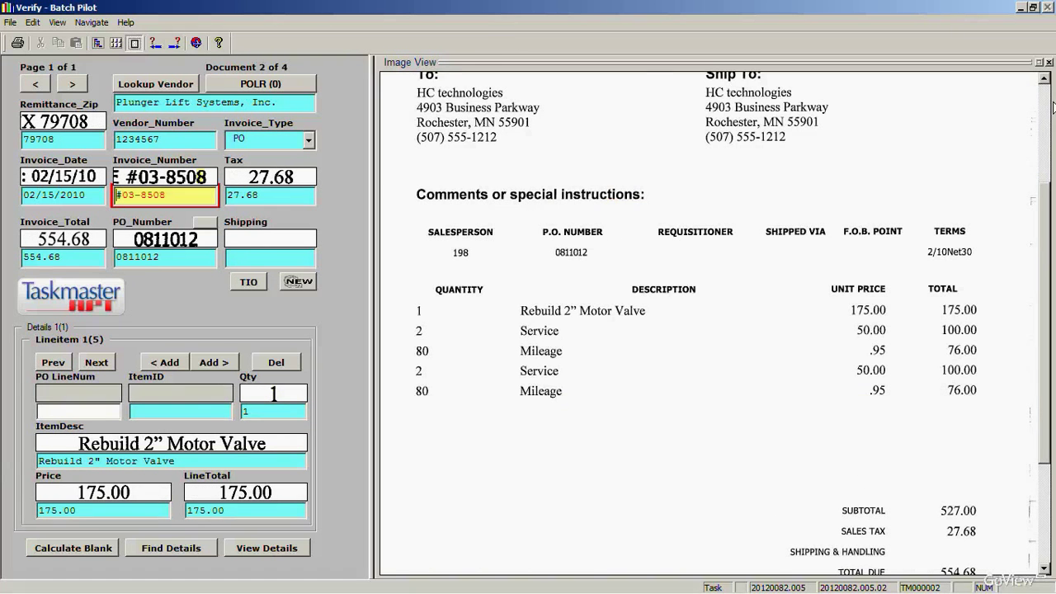
{"action": "scroll", "coordinate": [1024, 109], "scroll_direction": "up", "scroll_amount": 3}
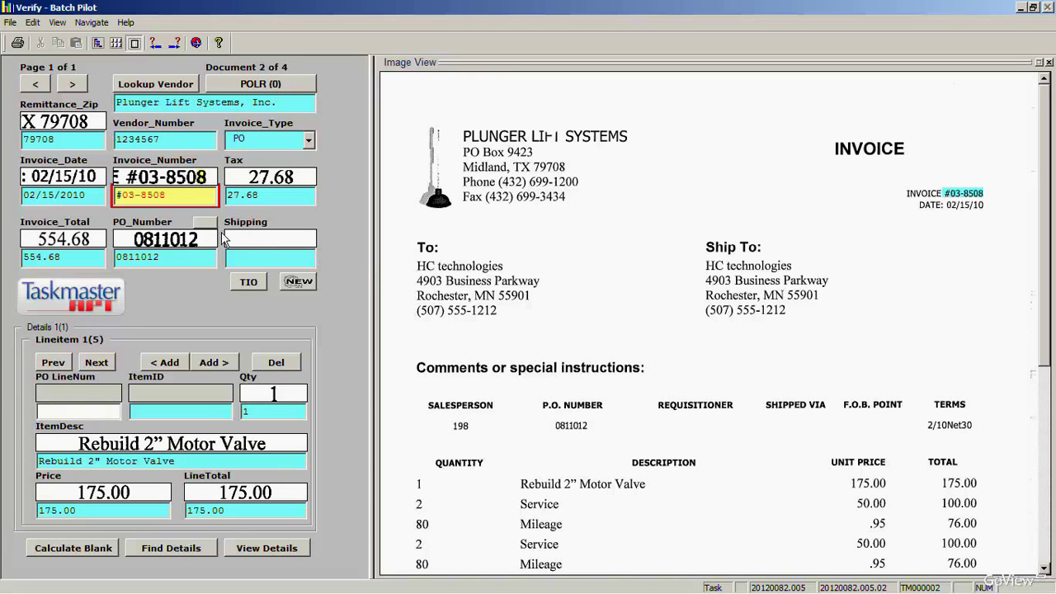
{"action": "left_click", "coordinate": [187, 204]}
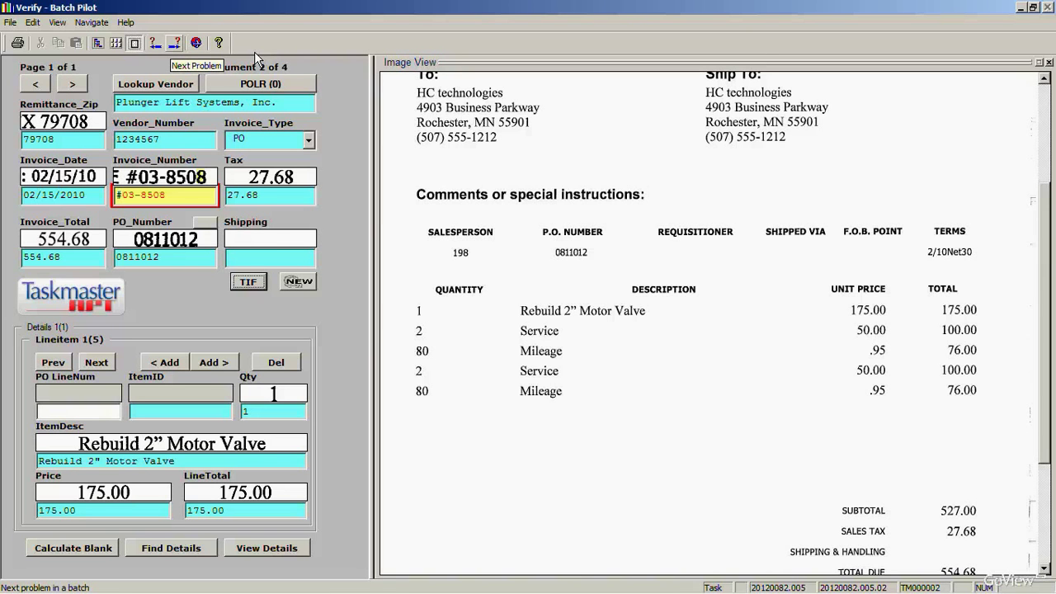
Step: Go to the next problem document and set the Business Stuff invoice's Invoice_Date to 2/29/12
{"action": "left_click", "coordinate": [174, 42]}
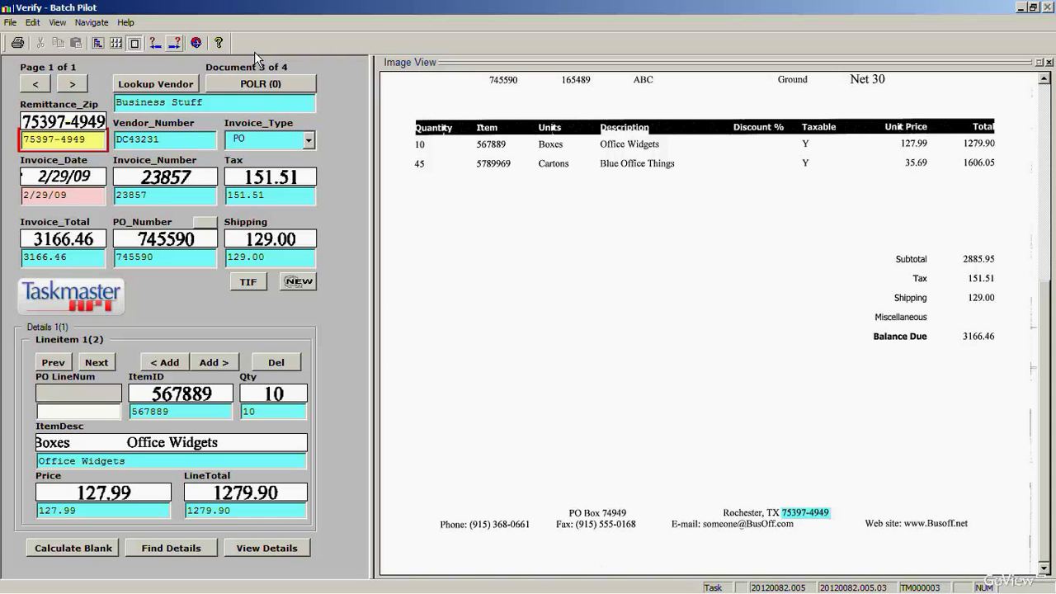
{"action": "left_click", "coordinate": [1040, 107]}
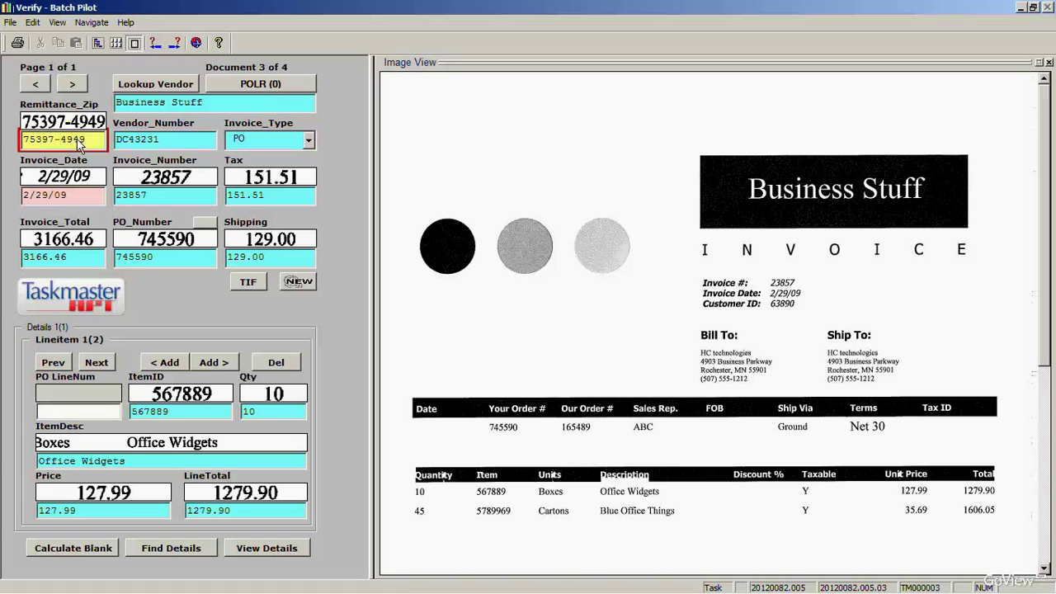
{"action": "left_click", "coordinate": [79, 202]}
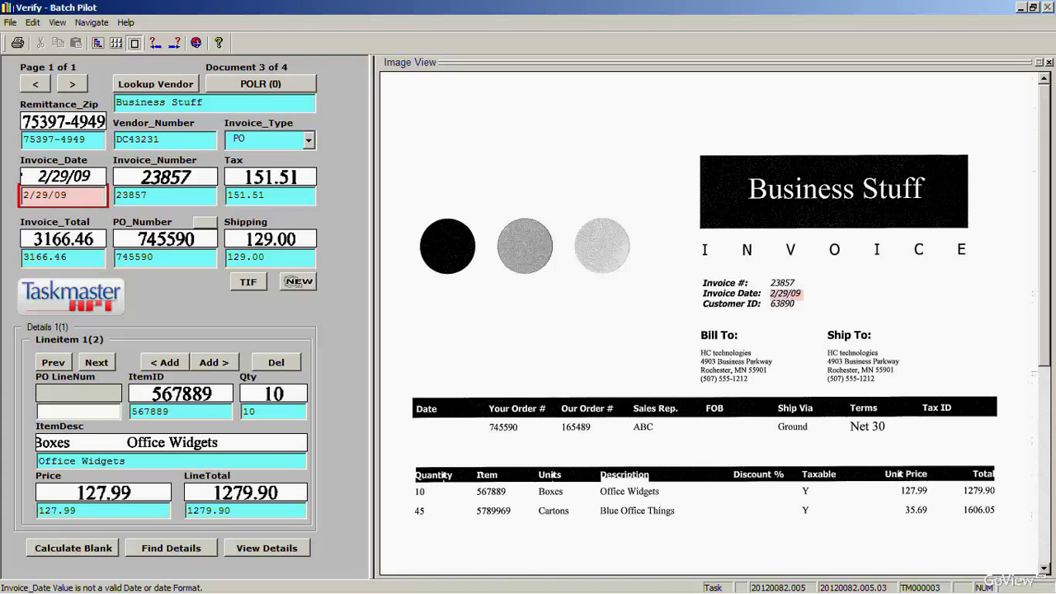
{"action": "key", "text": "BackSpace"}
{"action": "key", "text": "BackSpace"}
{"action": "type", "text": "12"}
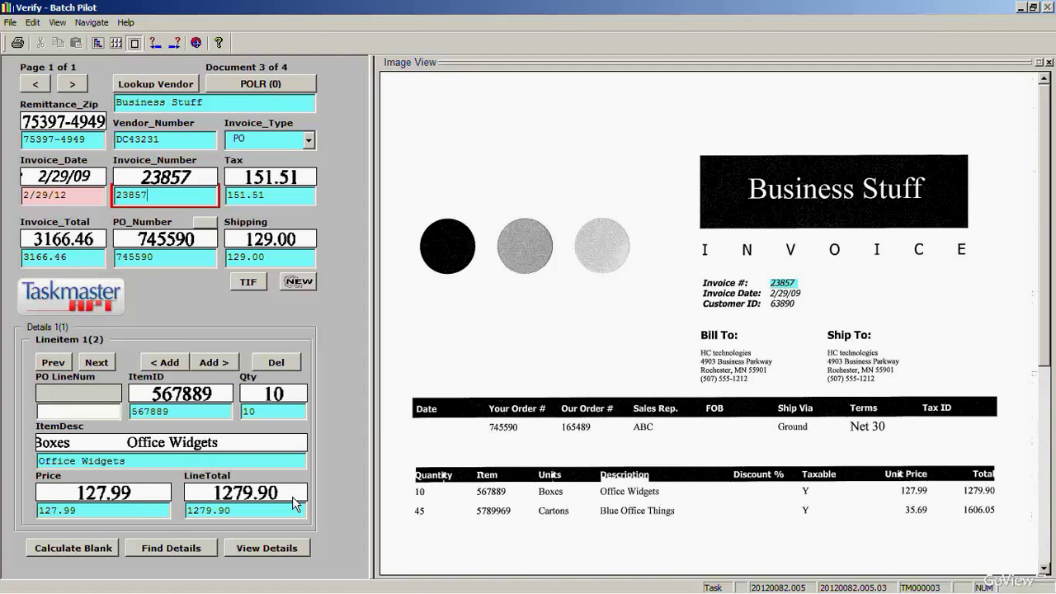
Step: Open the line item details list of the Business Stuff invoice
{"action": "key", "text": "alt+v"}
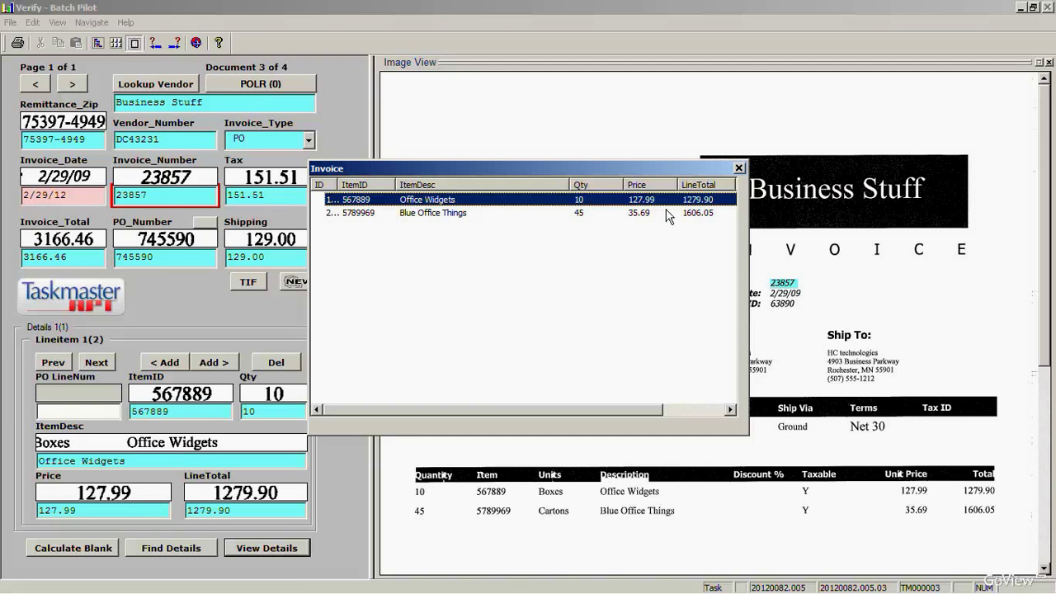
Step: Close the Business Stuff details list, go to the next problem document and examine both pages of the Stuart Apothecary invoice, ending on page 1
{"action": "left_click", "coordinate": [739, 167]}
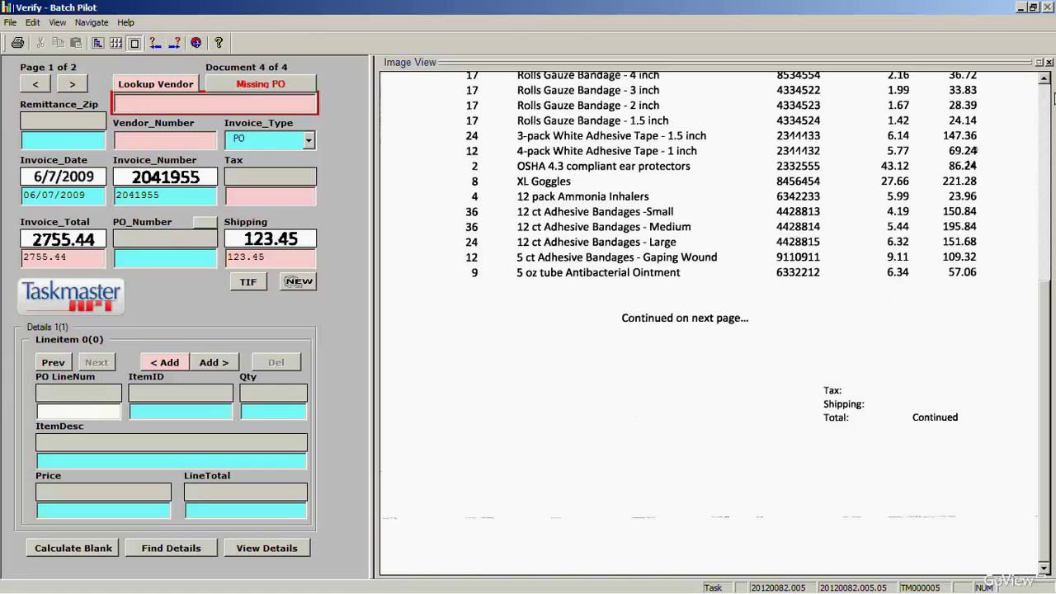
{"action": "left_click", "coordinate": [1044, 111]}
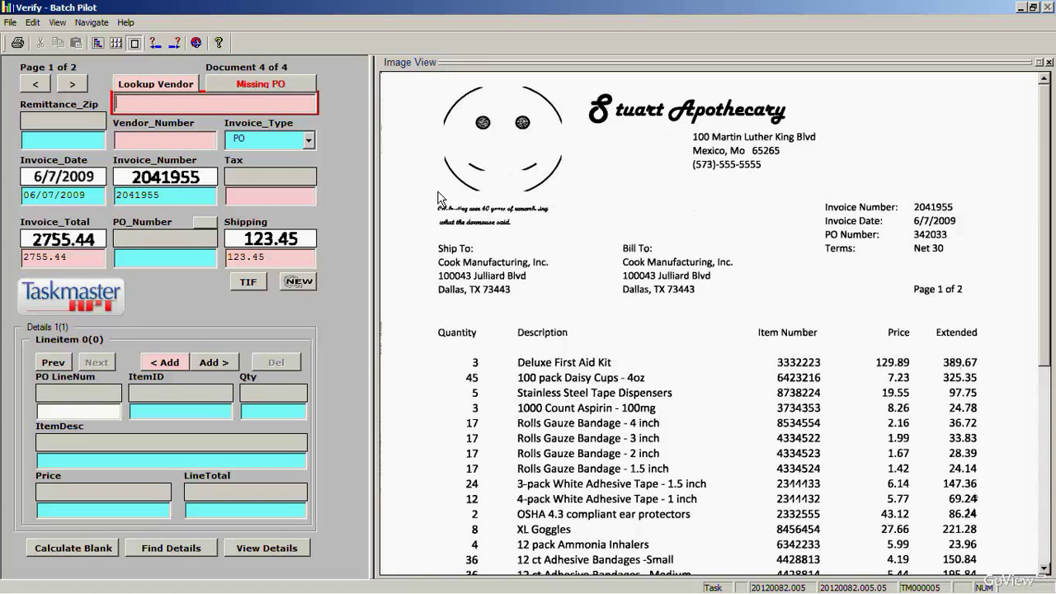
{"action": "left_click", "coordinate": [82, 92]}
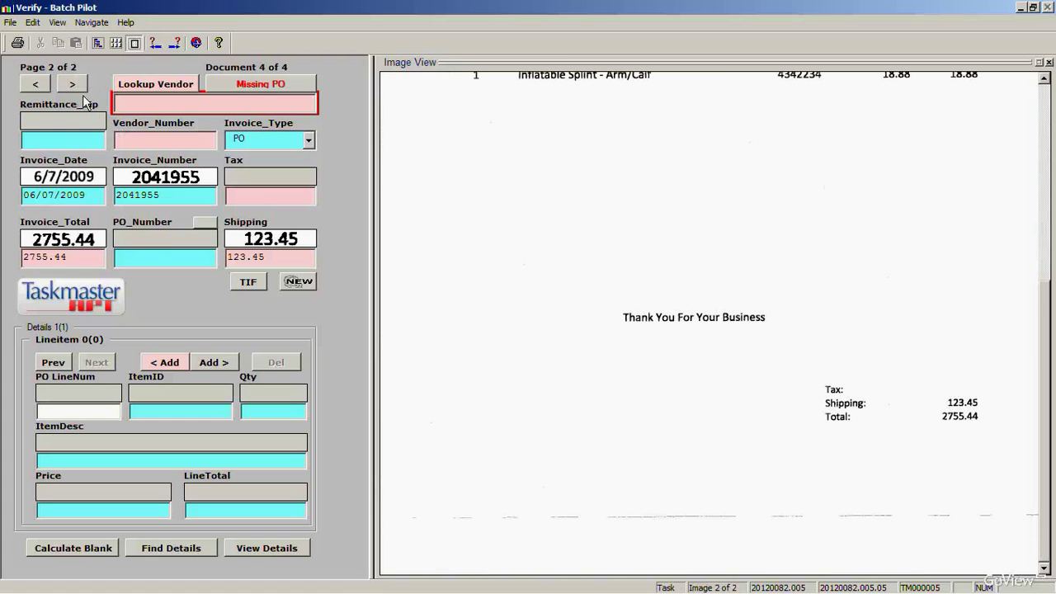
{"action": "left_click", "coordinate": [1045, 104]}
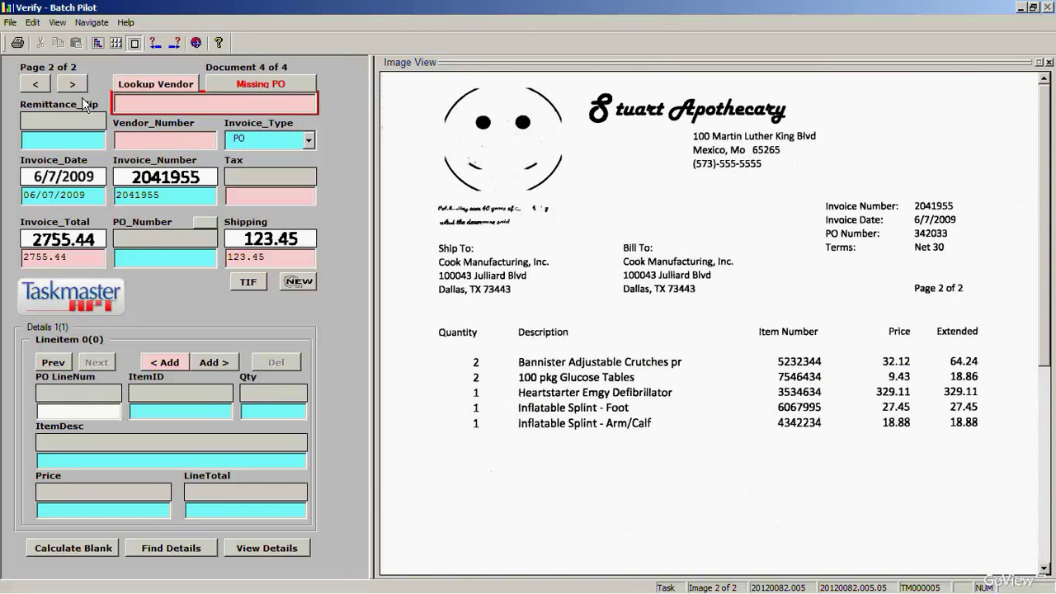
{"action": "left_click", "coordinate": [37, 86]}
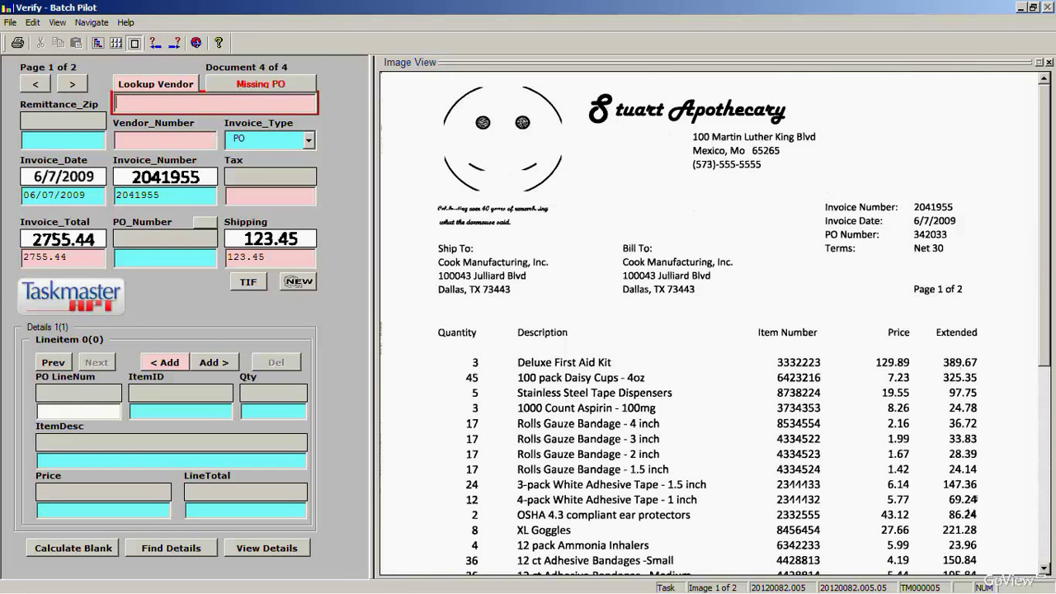
Step: Look up the vendor with "stu" and select Stuart Apothecary to fill in the invoice's vendor data
{"action": "type", "text": "stu"}
{"action": "left_click", "coordinate": [189, 88]}
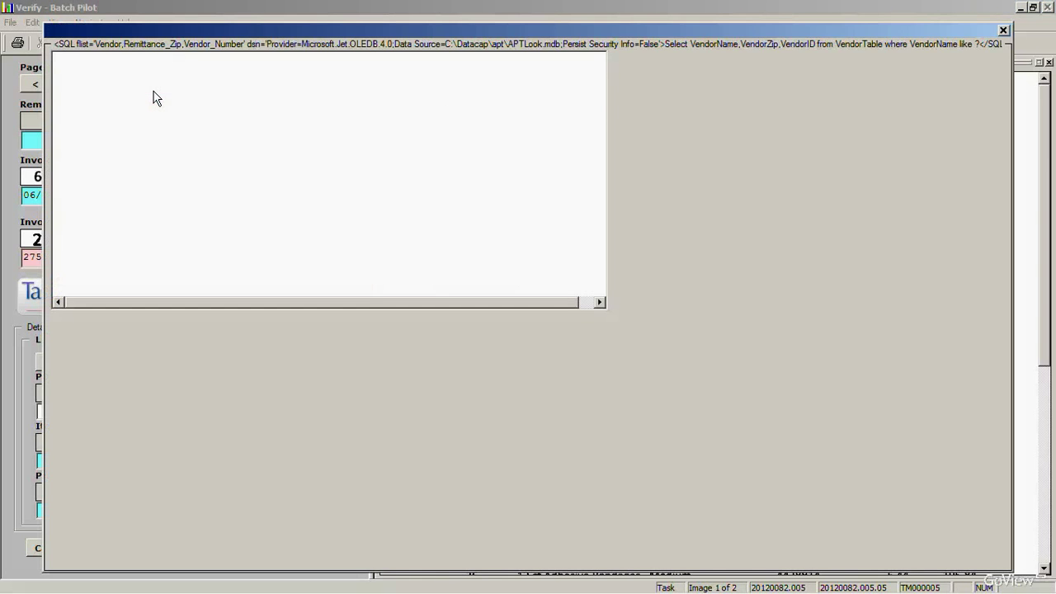
{"action": "double_click", "coordinate": [126, 87]}
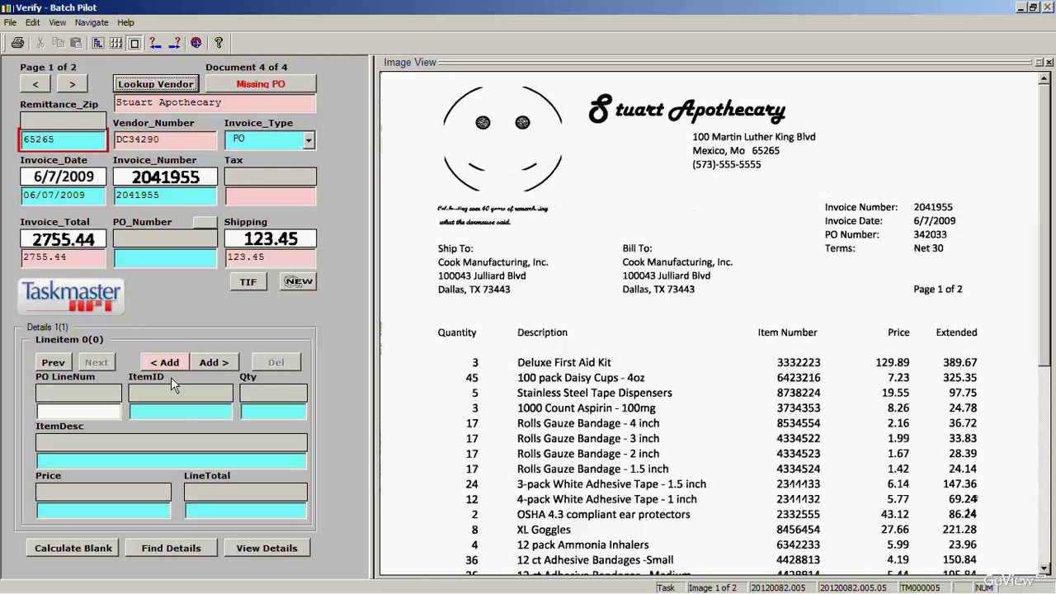
Step: Add the first line item and capture ItemID 3332223 and Qty 3 from the Deluxe First Aid Kit row of the invoice image
{"action": "key", "text": "alt+a"}
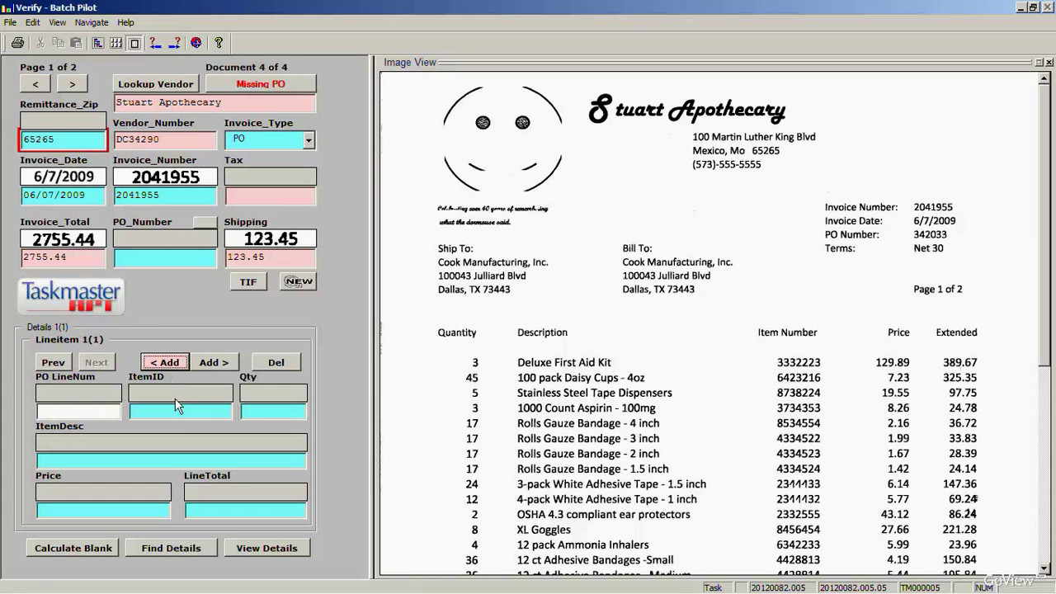
{"action": "left_click", "coordinate": [212, 414]}
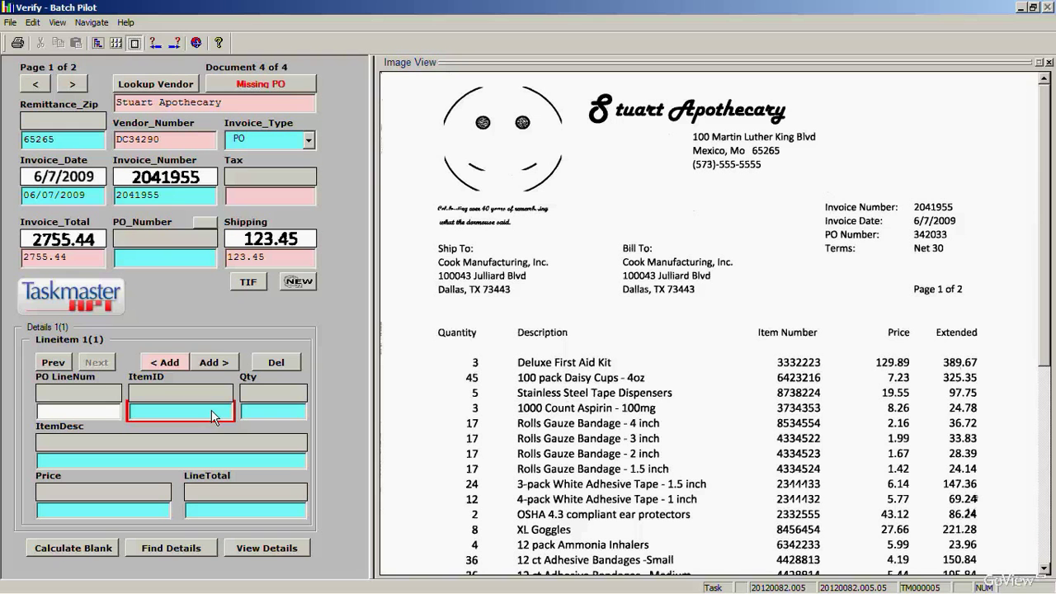
{"action": "left_click", "coordinate": [790, 363]}
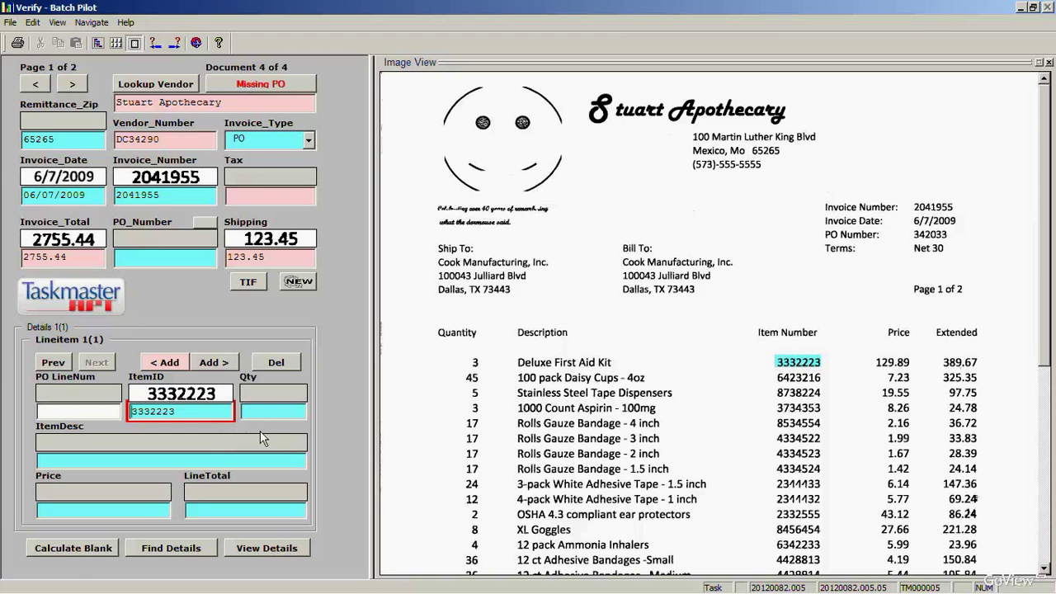
{"action": "left_click", "coordinate": [305, 415]}
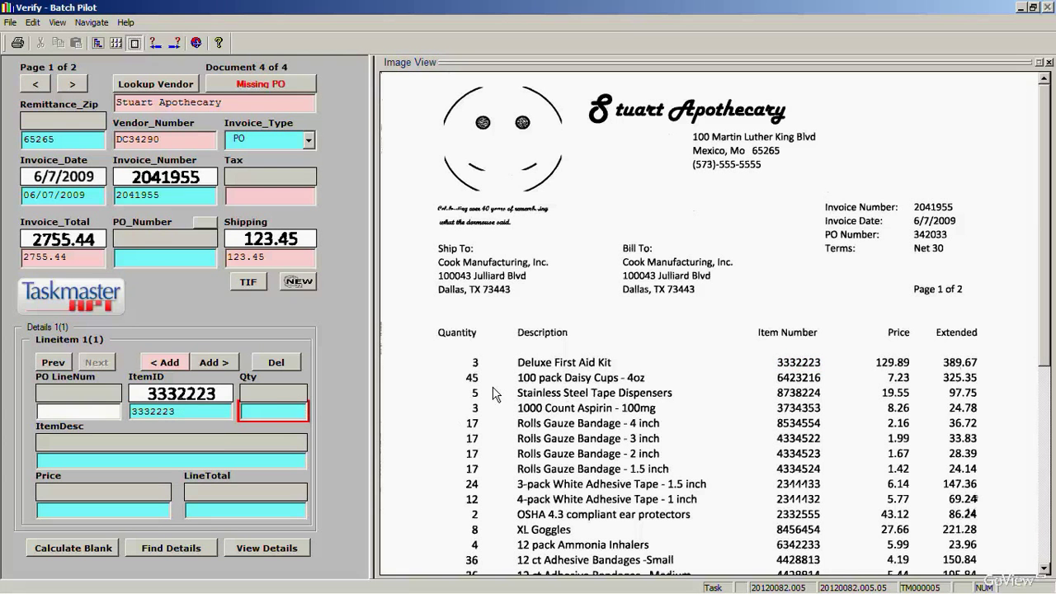
{"action": "left_click", "coordinate": [474, 362]}
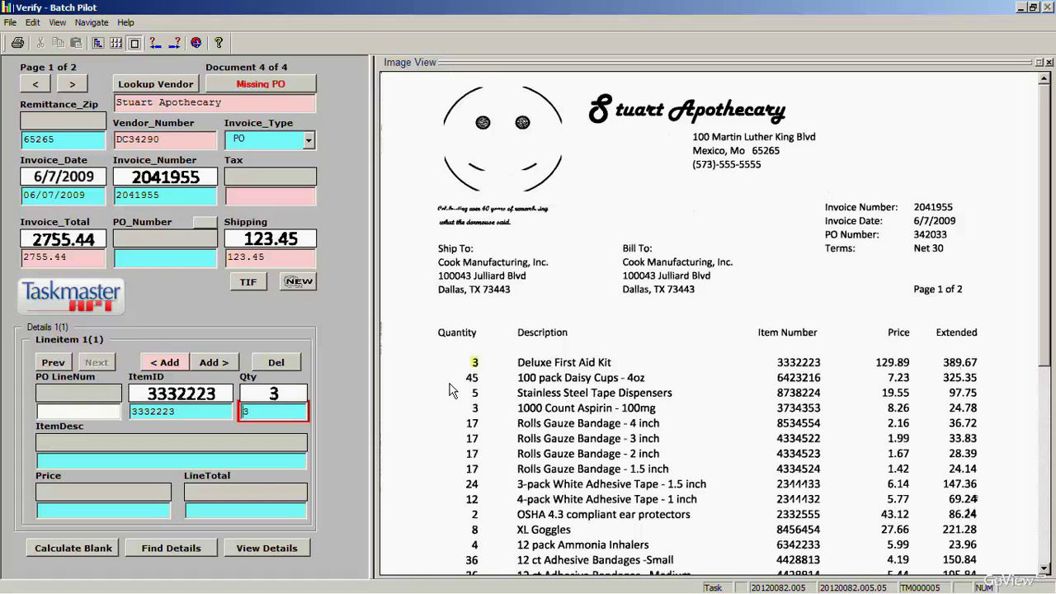
Step: Capture the line item's ItemDesc Deluxe First Aid Kit, Price 129.89 and LineTotal 389.67 from the invoice image
{"action": "left_click", "coordinate": [237, 464]}
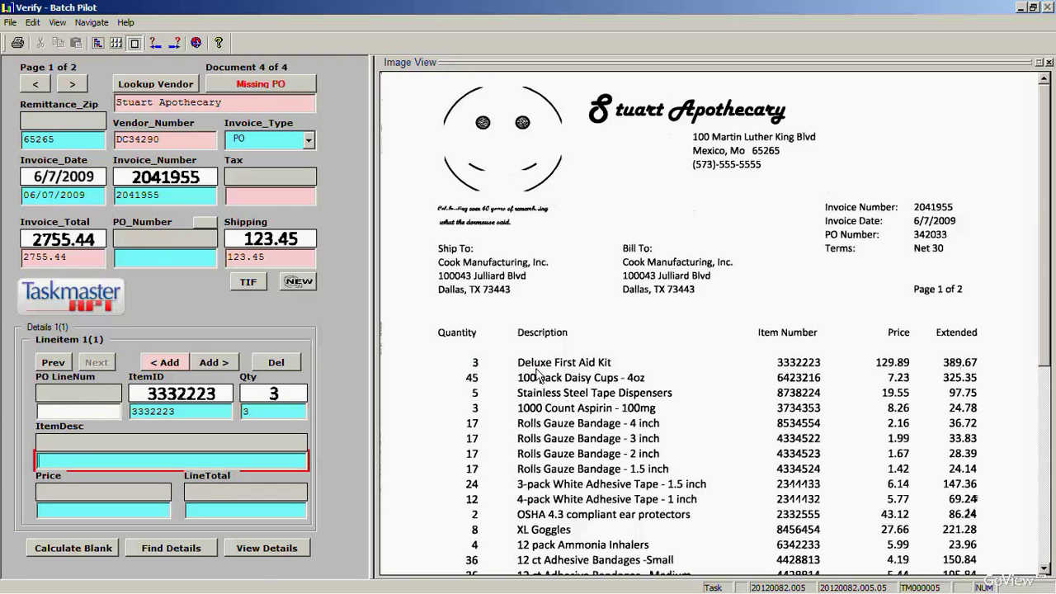
{"action": "left_click_drag", "start_coordinate": [542, 375], "coordinate": [623, 379]}
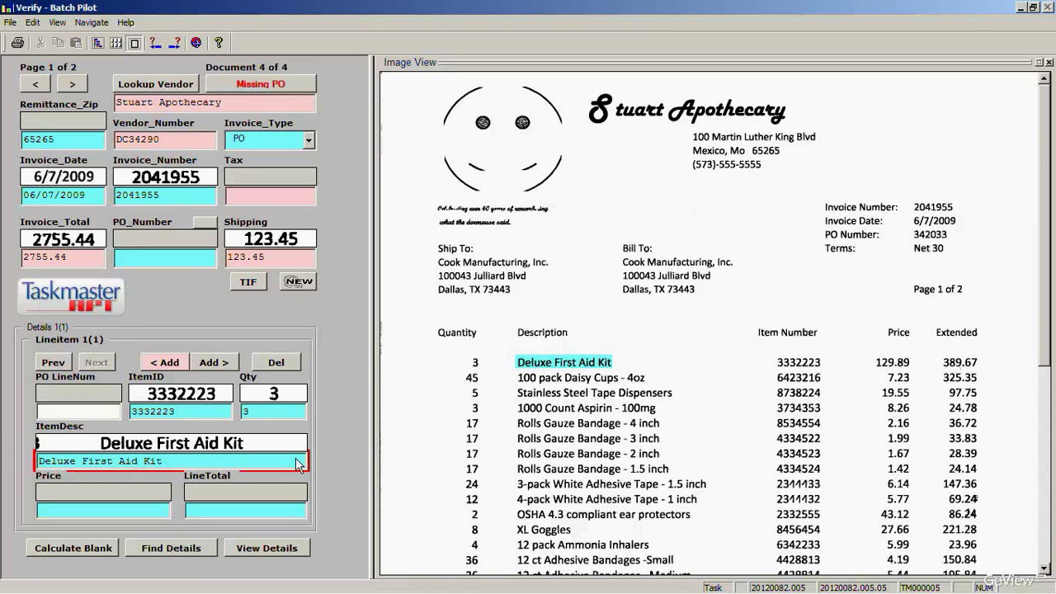
{"action": "left_click", "coordinate": [95, 517]}
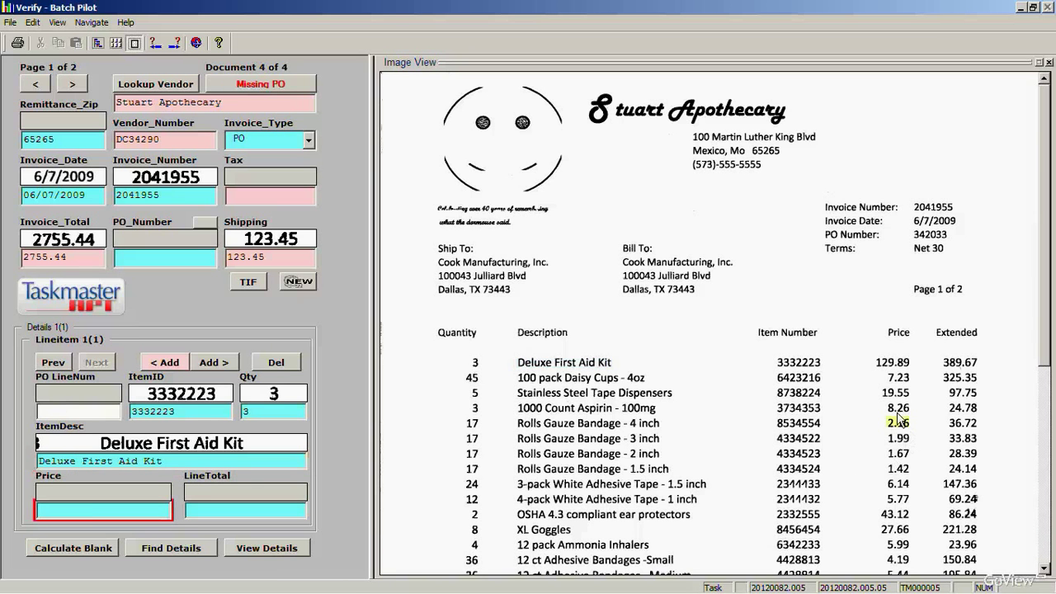
{"action": "left_click", "coordinate": [897, 363]}
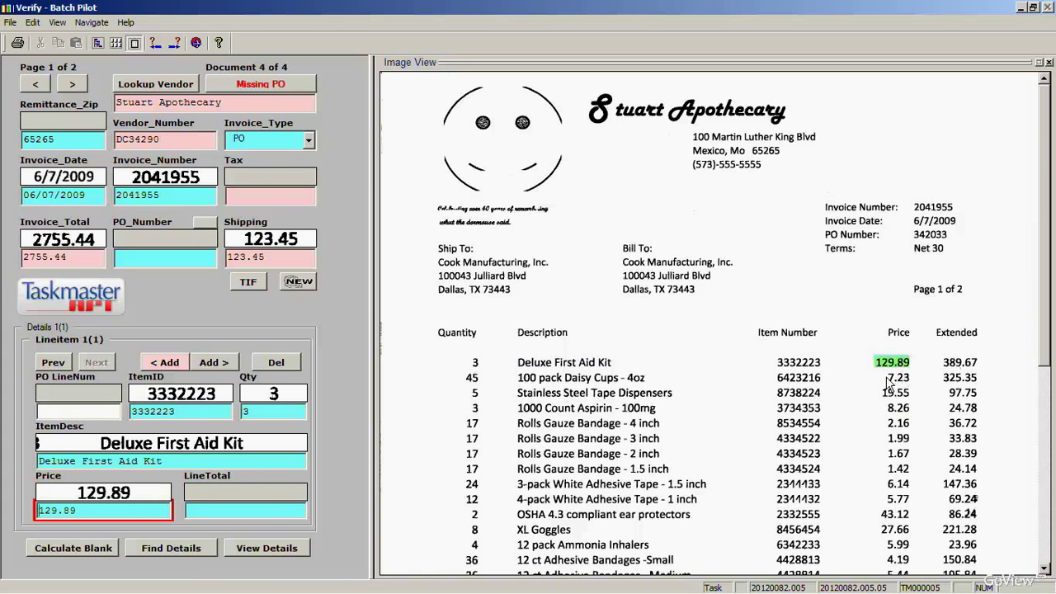
{"action": "key", "text": "Tab"}
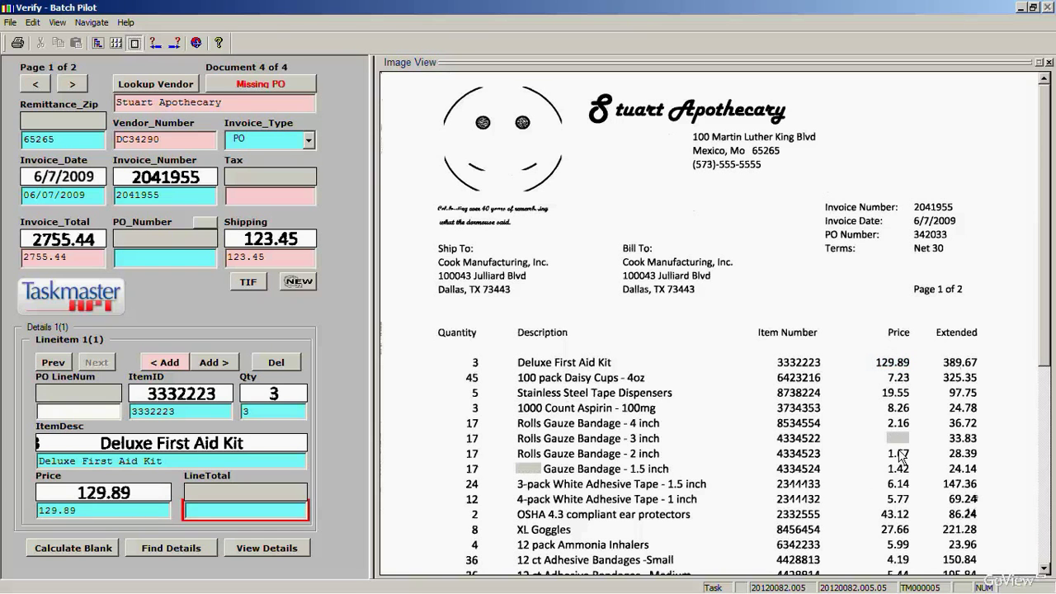
{"action": "left_click", "coordinate": [958, 362]}
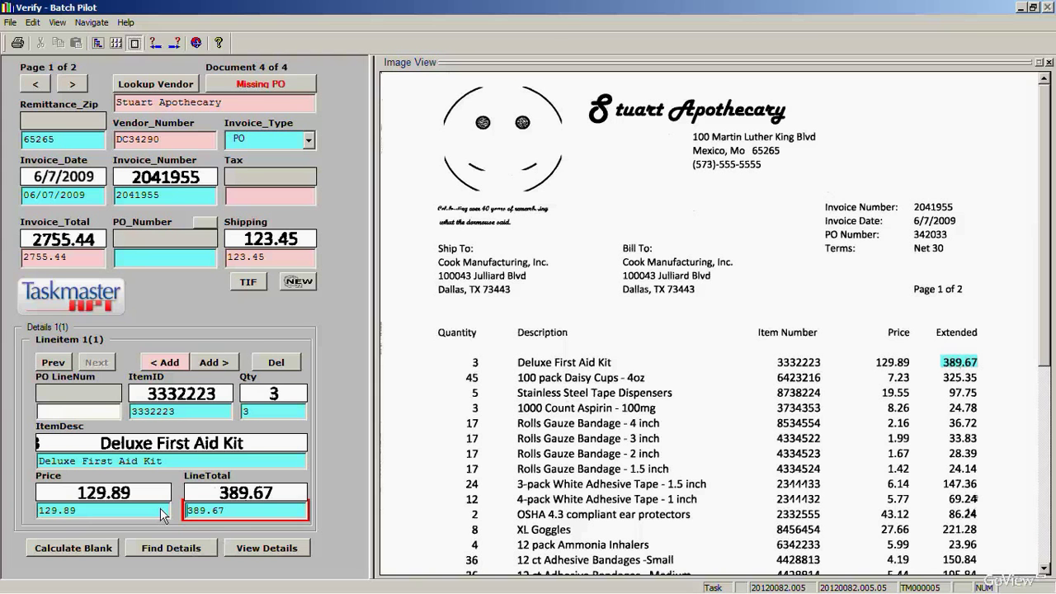
Step: Find the remaining line item details of the Stuart Apothecary invoice and review the full details list
{"action": "key", "text": "Return"}
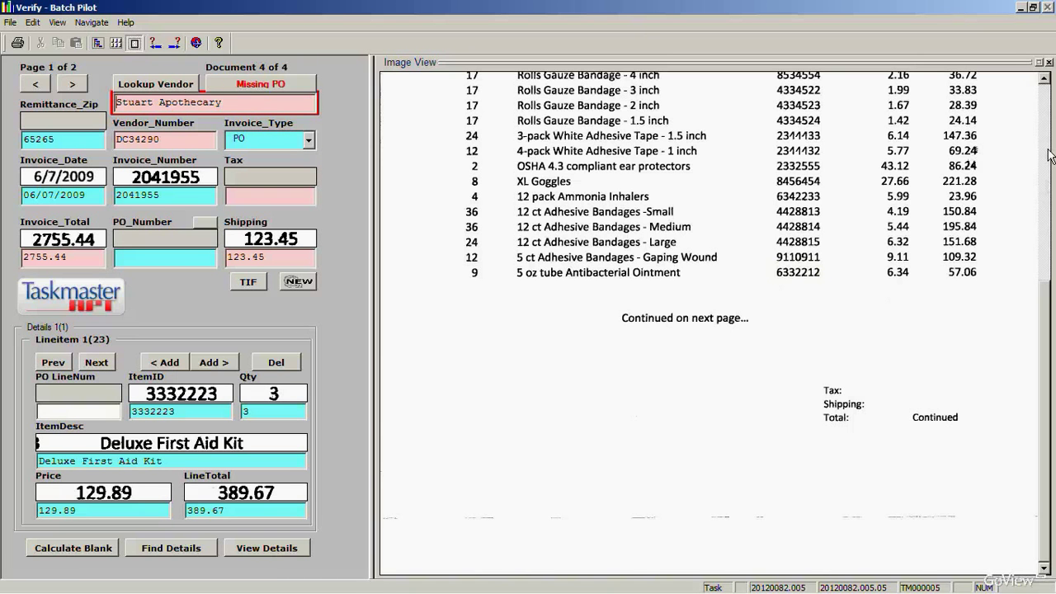
{"action": "scroll", "coordinate": [753, 164], "scroll_direction": "up", "scroll_amount": 5}
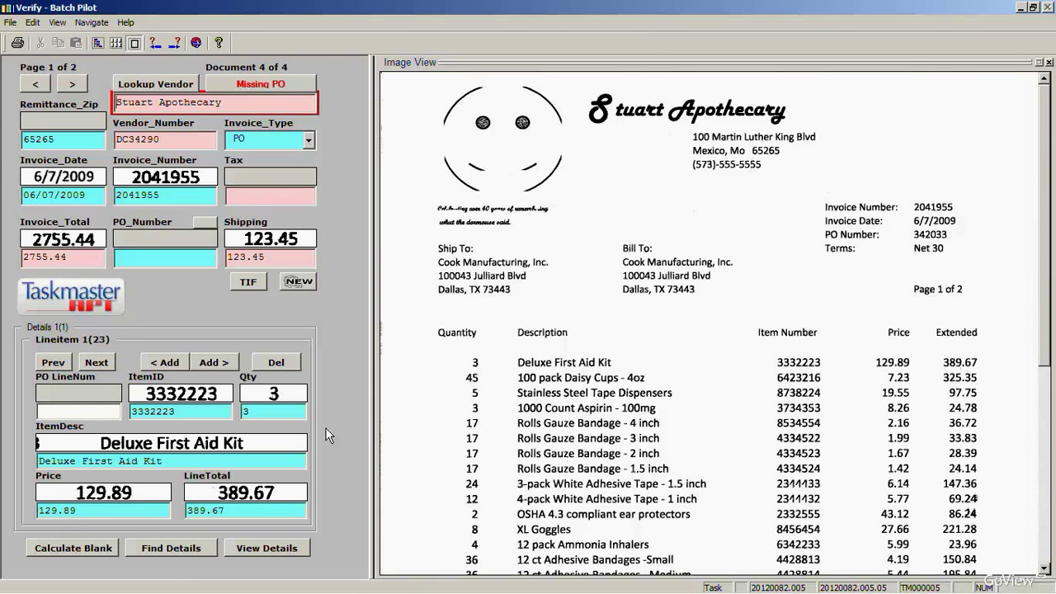
{"action": "left_click", "coordinate": [299, 554]}
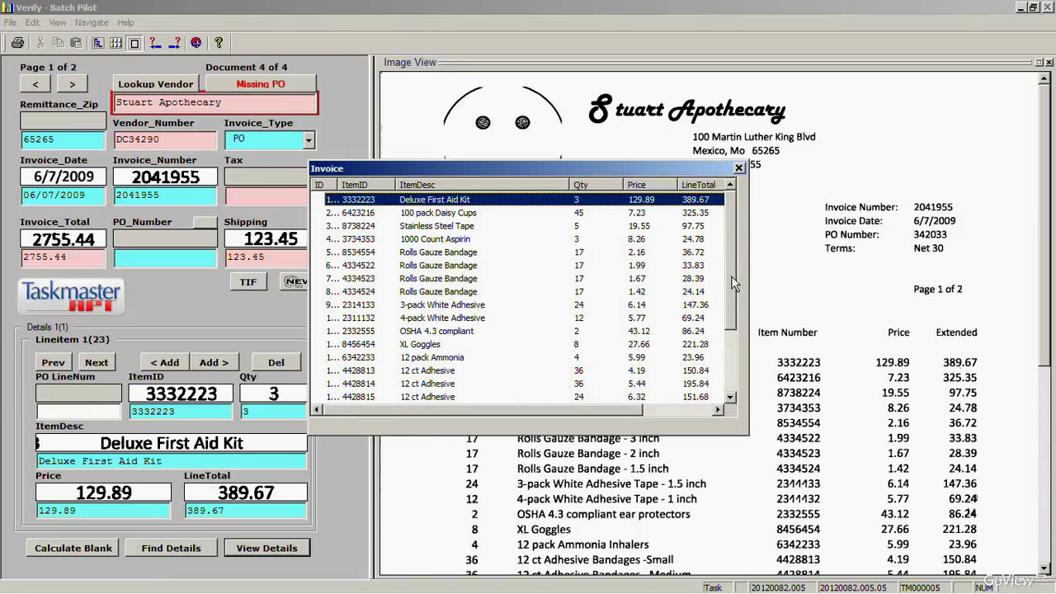
{"action": "left_click_drag", "start_coordinate": [737, 276], "coordinate": [739, 345]}
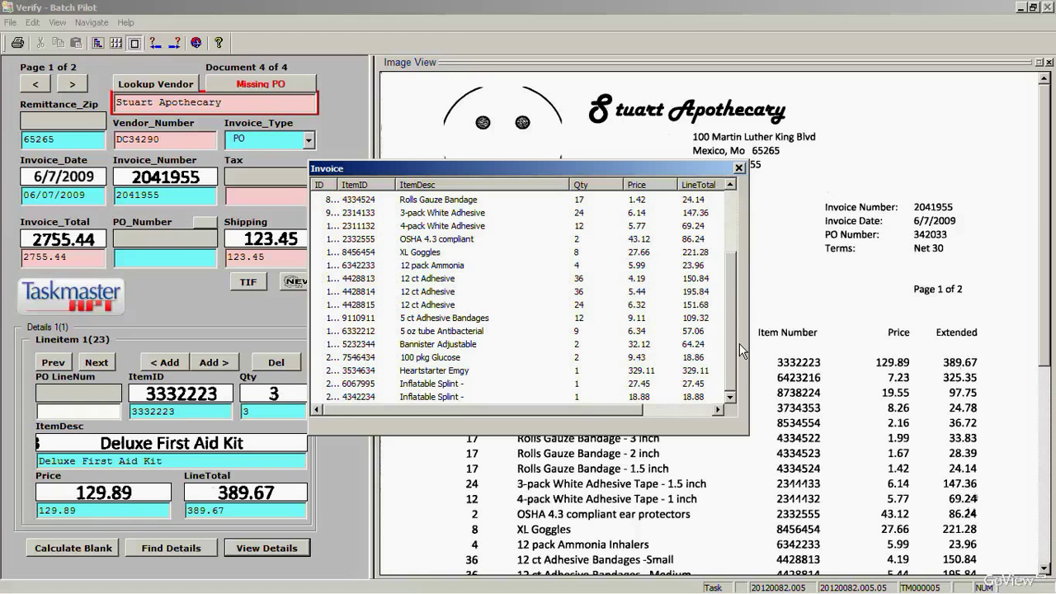
{"action": "scroll", "coordinate": [741, 351], "scroll_direction": "up", "scroll_amount": 3}
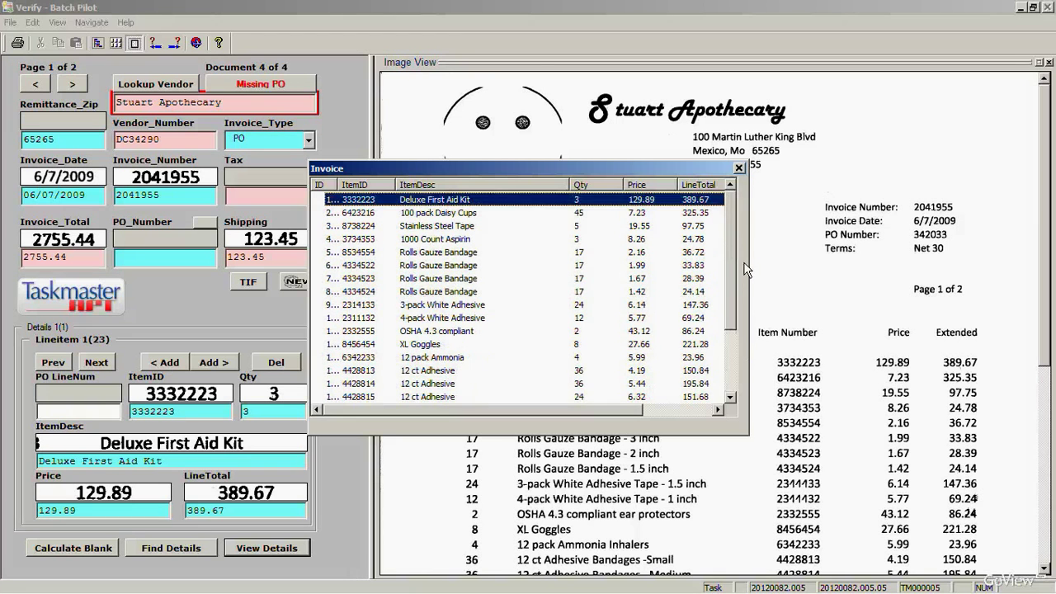
{"action": "left_click", "coordinate": [738, 168]}
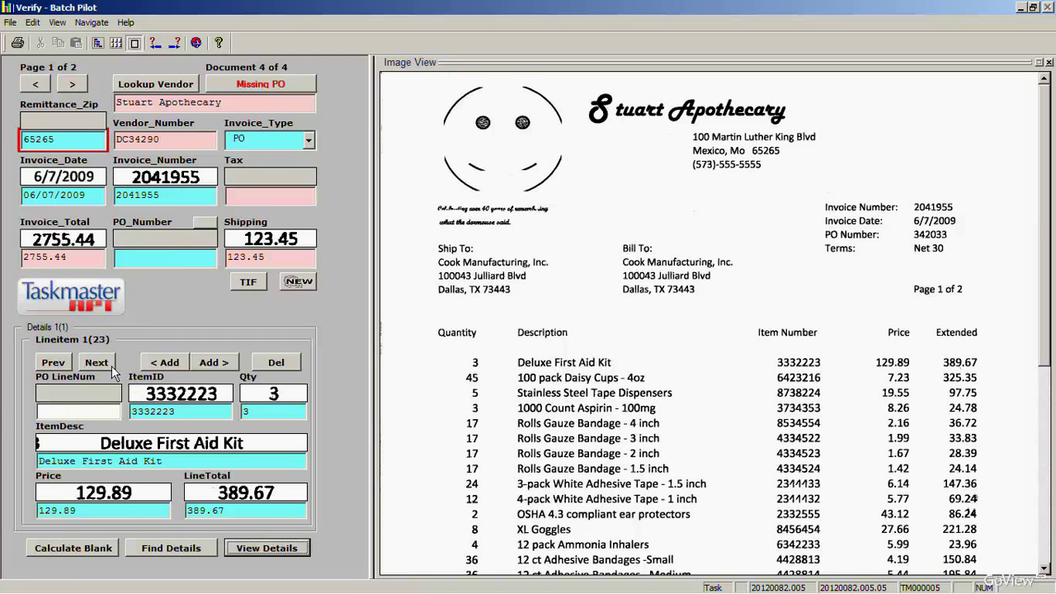
Step: Step through the captured line items up to the 4-pack White Adhesive Tape and compare them with the invoice image
{"action": "left_click", "coordinate": [121, 411]}
{"action": "key", "text": "alt+n"}
{"action": "key", "text": "alt+n"}
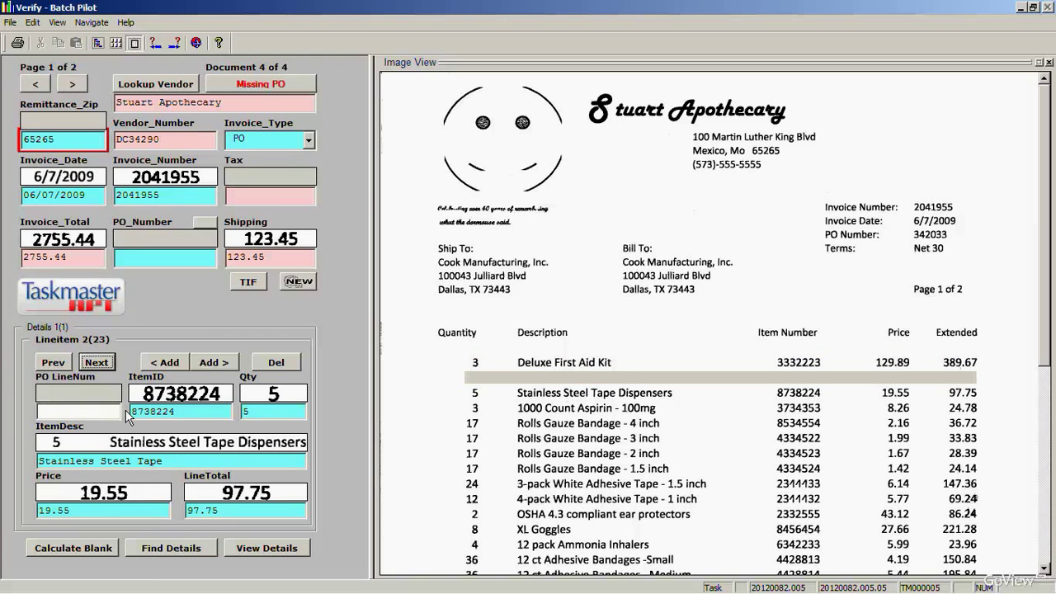
{"action": "key", "text": "alt+n"}
{"action": "key", "text": "alt+n"}
{"action": "key", "text": "alt+n"}
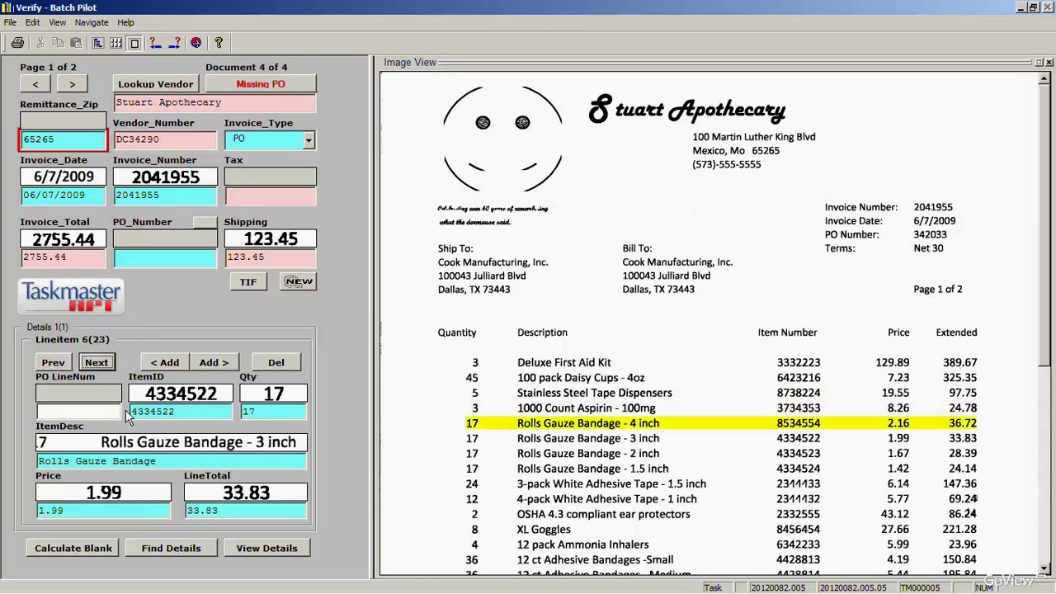
{"action": "key", "text": "alt+n"}
{"action": "key", "text": "alt+n"}
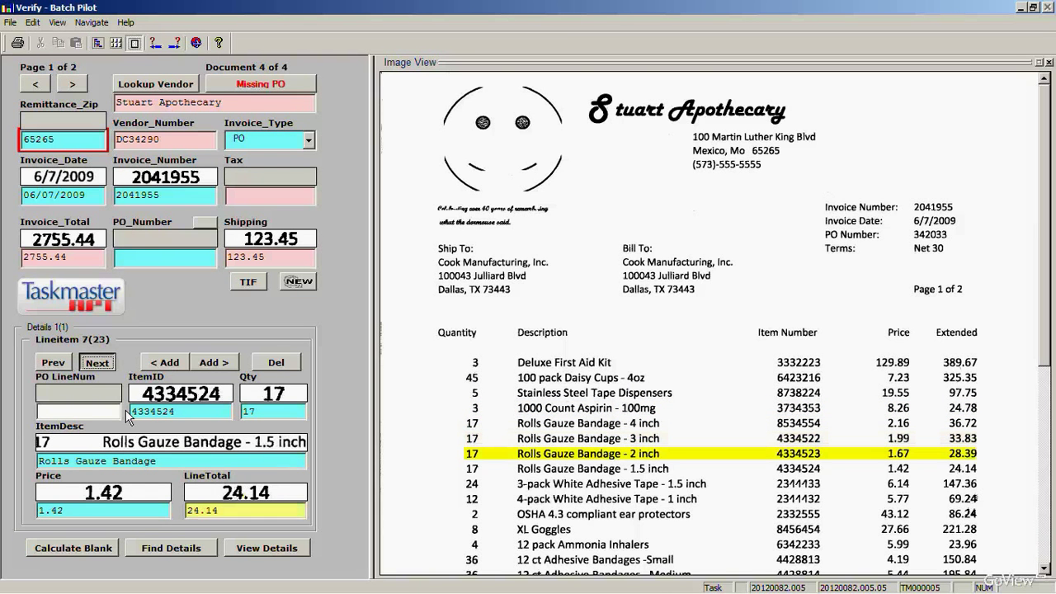
{"action": "key", "text": "alt+n"}
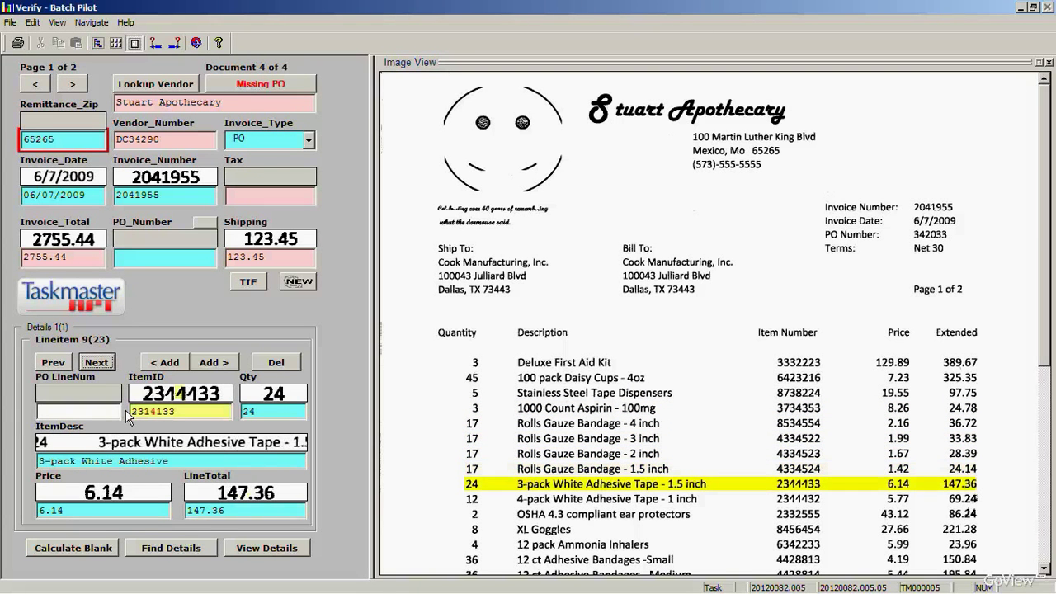
{"action": "key", "text": "alt+n"}
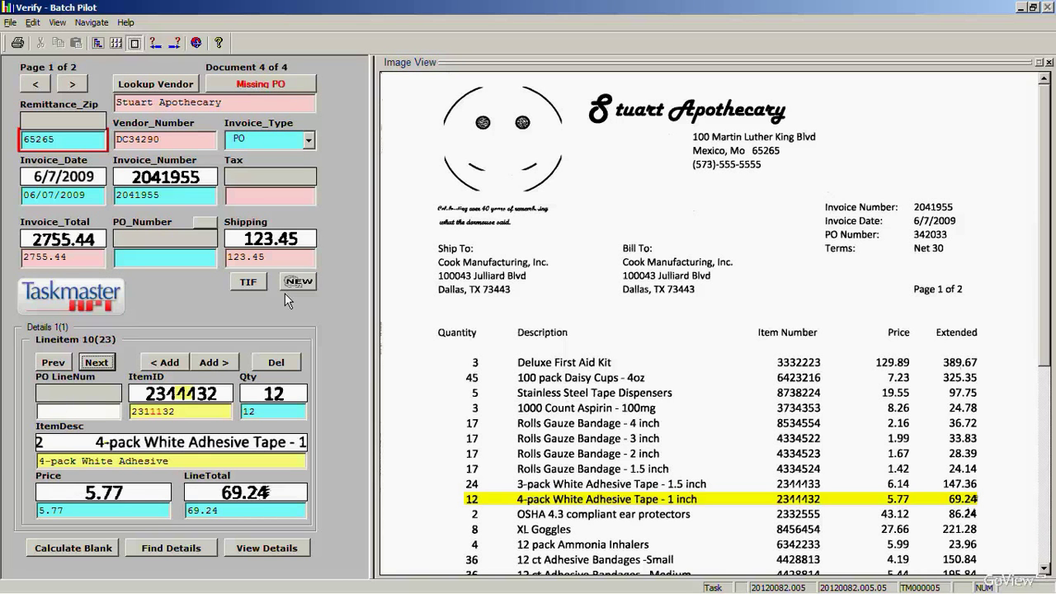
Step: Validate the Stuart Apothecary invoice's data and finish the batch's Verify task
{"action": "key", "text": "Return"}
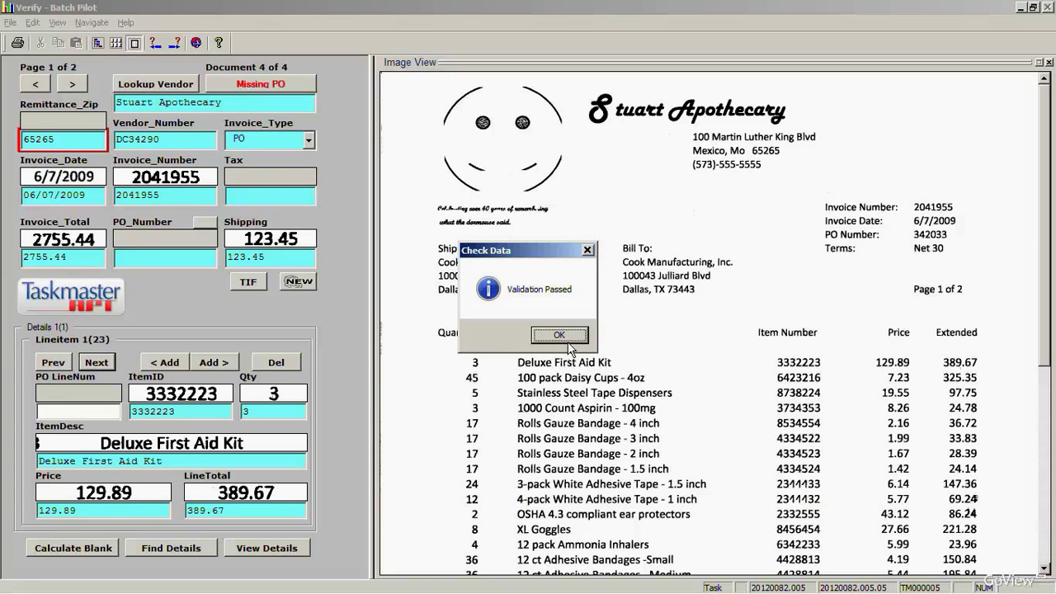
{"action": "key", "text": "Return"}
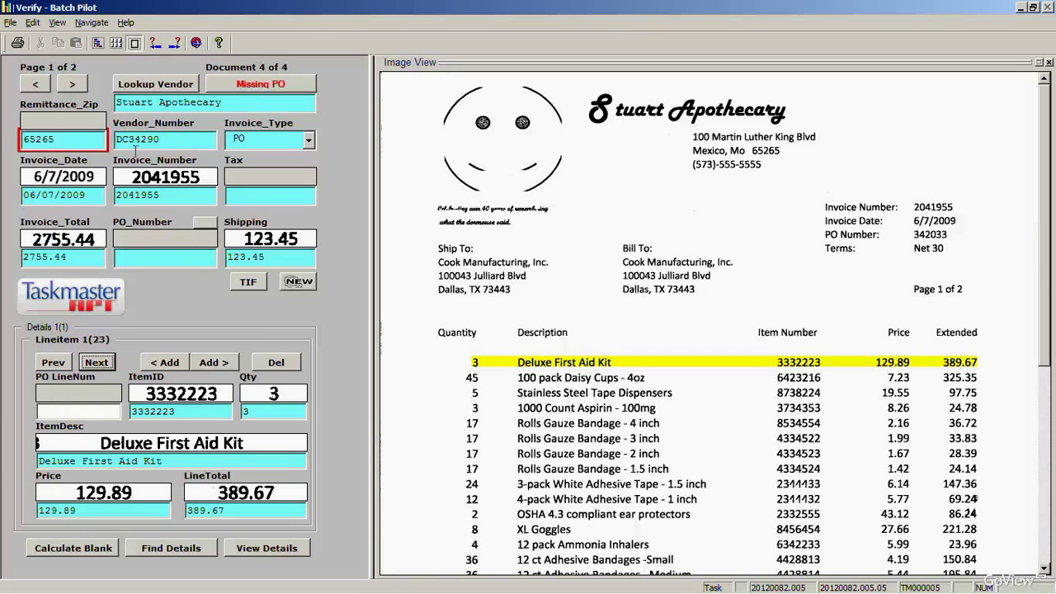
{"action": "left_click", "coordinate": [182, 53]}
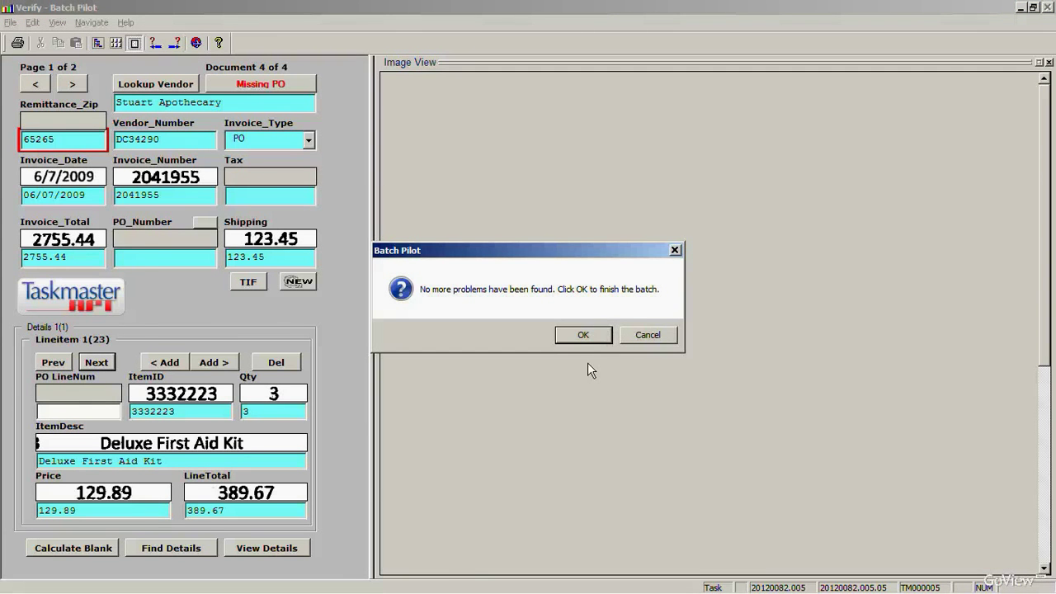
{"action": "key", "text": "Return"}
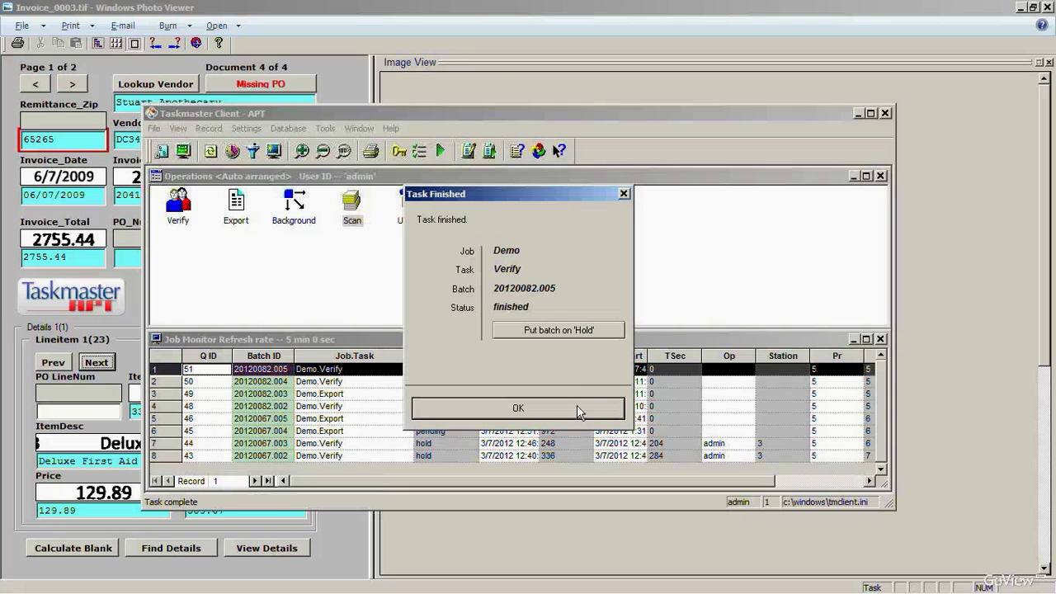
{"action": "left_click", "coordinate": [577, 409]}
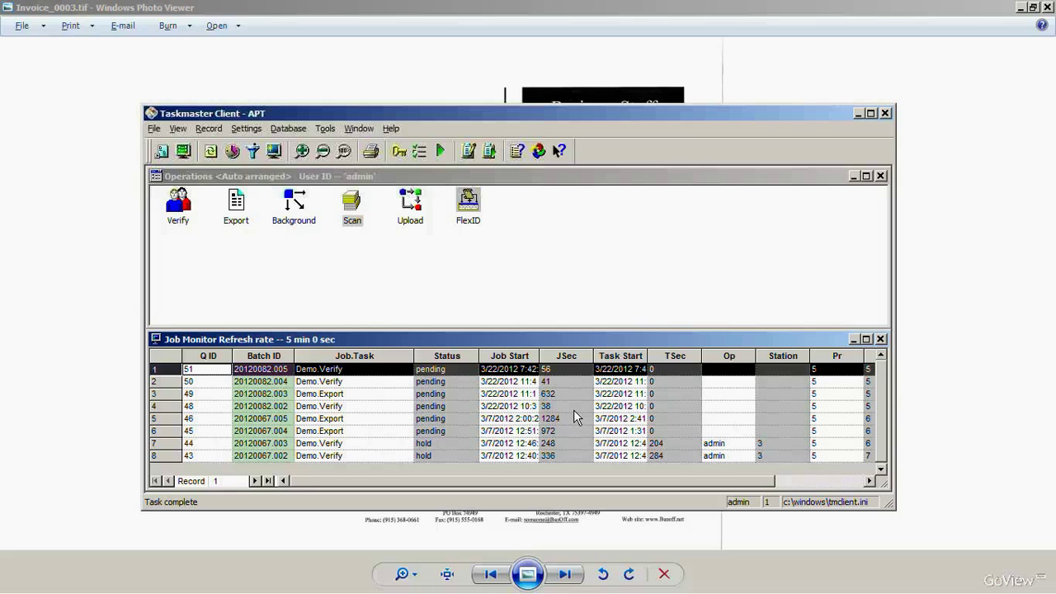
Step: Switch to the Taskmaster Client window of the Flex application
{"action": "key", "text": "alt+Tab"}
{"action": "key", "text": "alt+Tab"}
{"action": "key", "text": "alt+Tab"}
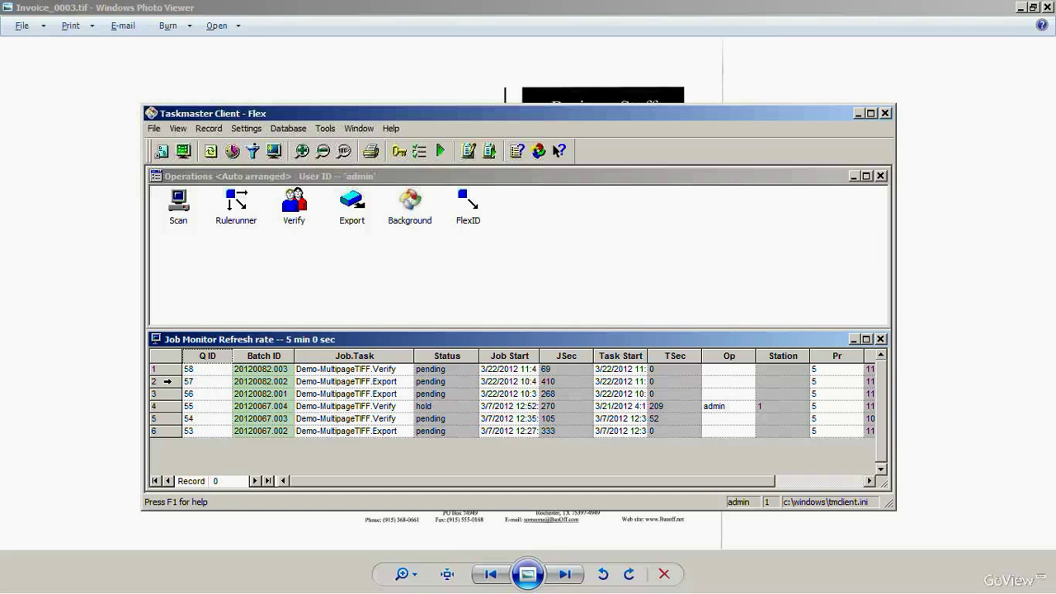
Step: Run the Verify task of batch 20120082.003 and classify the fax cover sheet as Correspondence
{"action": "double_click", "coordinate": [167, 381]}
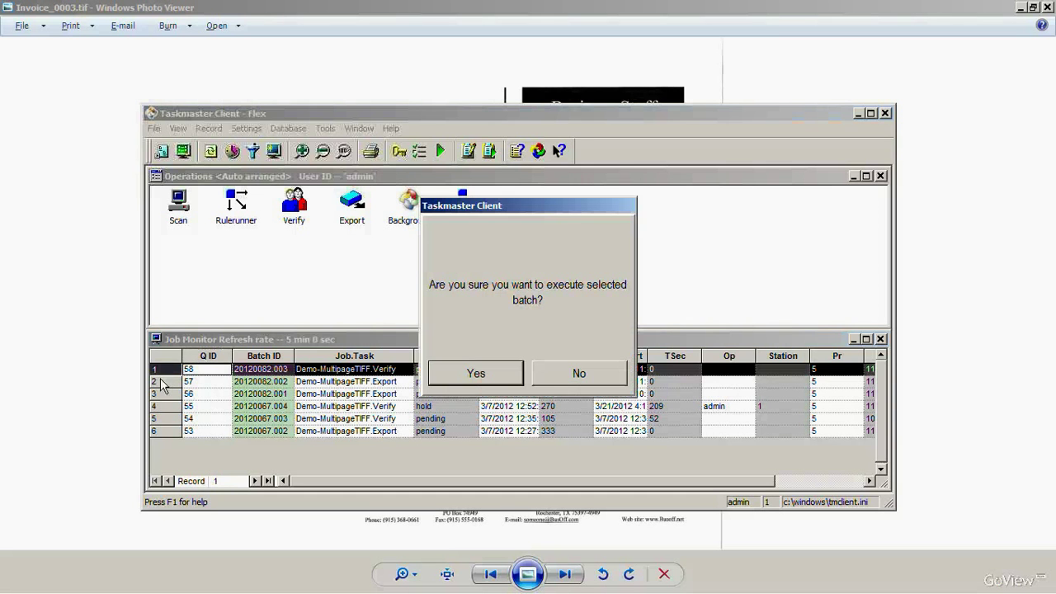
{"action": "left_click", "coordinate": [475, 375]}
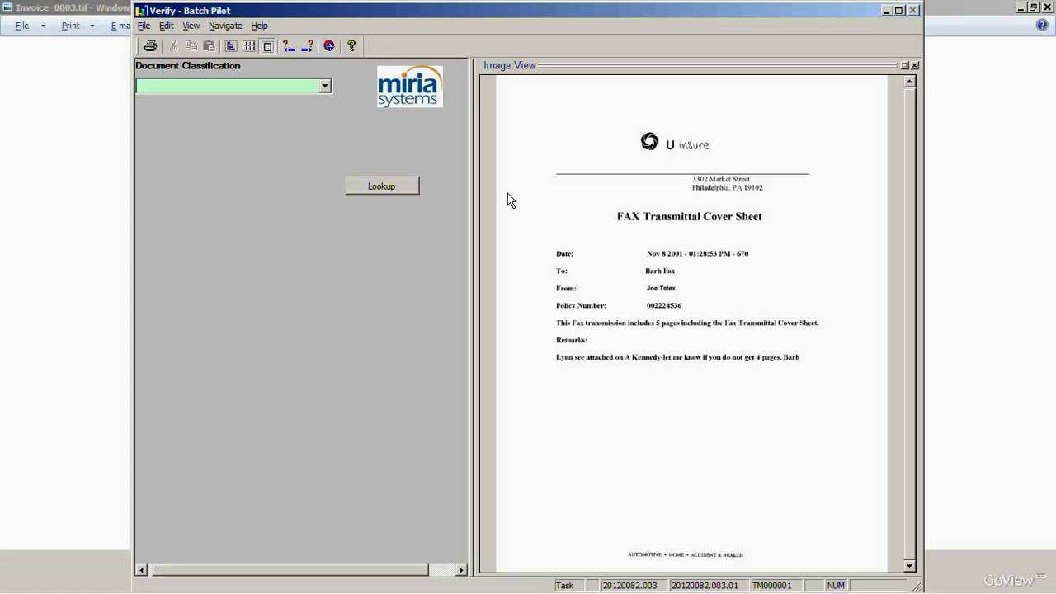
{"action": "left_click", "coordinate": [325, 85]}
{"action": "left_click", "coordinate": [291, 135]}
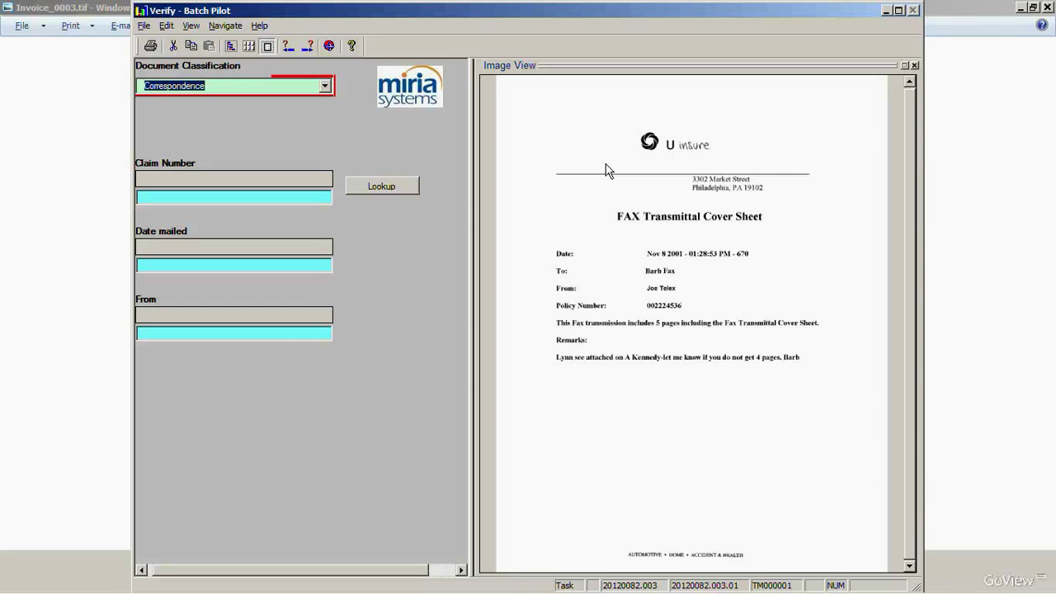
Step: Capture the policy number from the fax cover sheet image as the Claim Number
{"action": "left_click", "coordinate": [330, 198]}
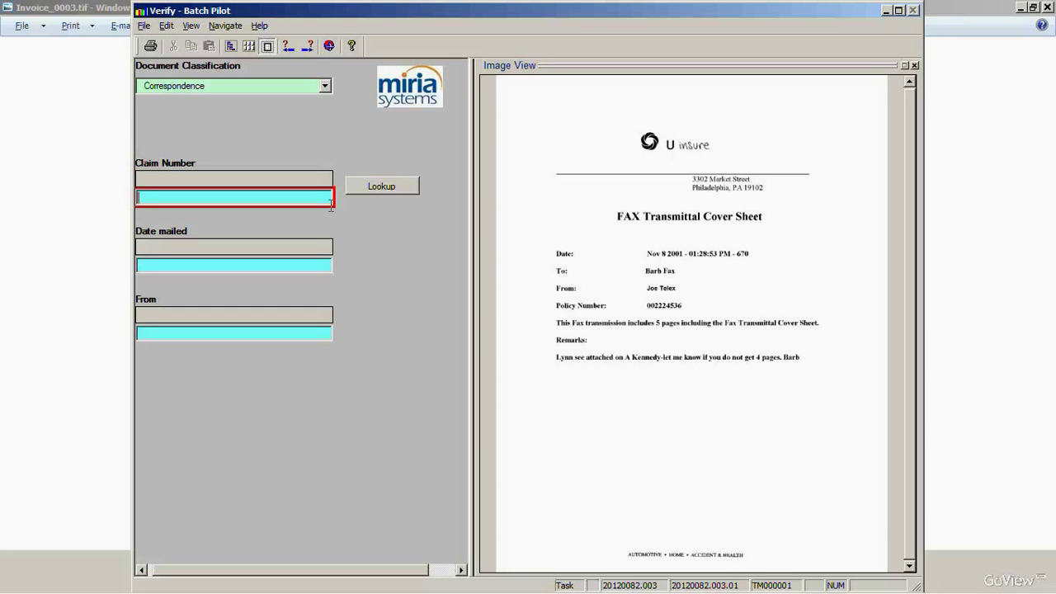
{"action": "left_click", "coordinate": [648, 314]}
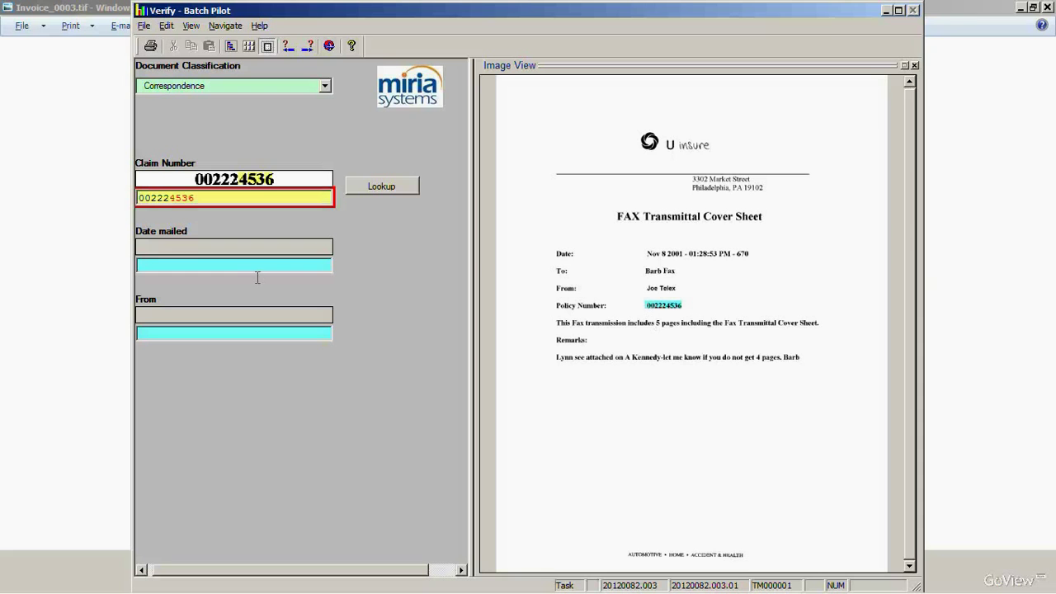
{"action": "key", "text": "Return"}
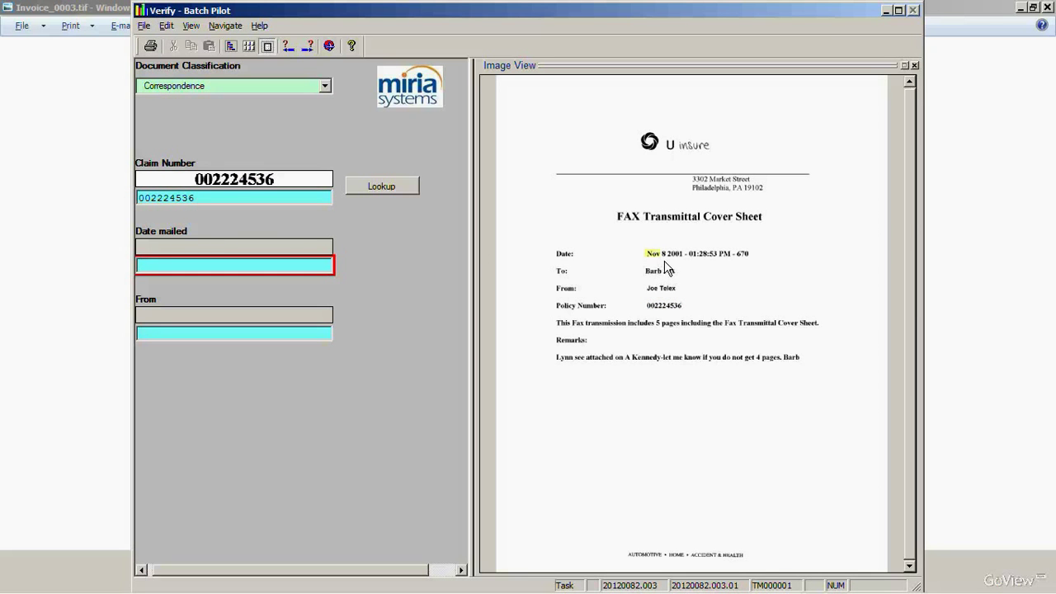
Step: Capture Nov 8 2001 as the Date mailed and the sender's name in From, and go to the next problem document
{"action": "left_click", "coordinate": [667, 264]}
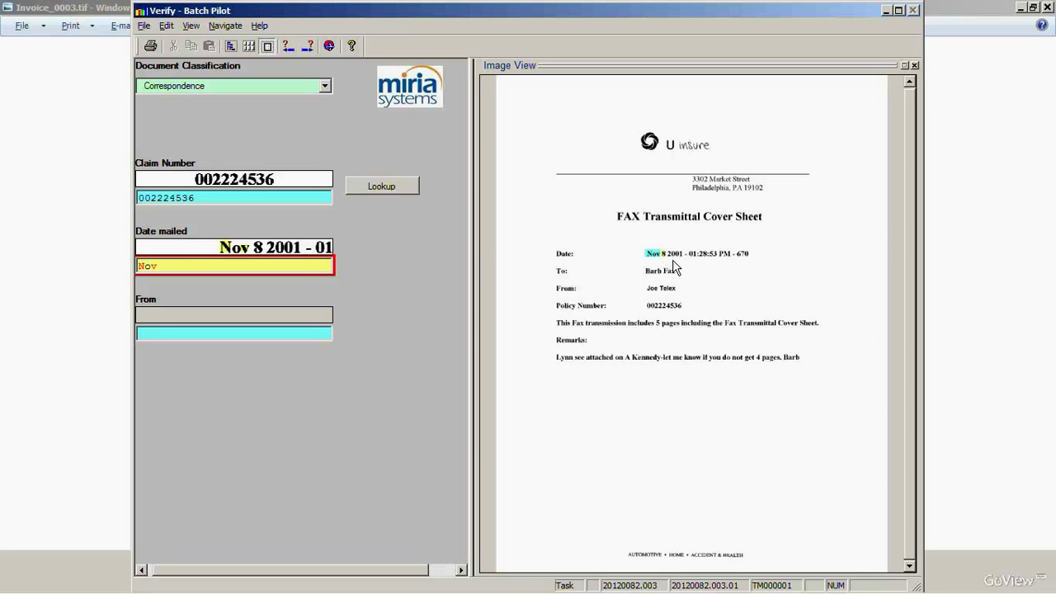
{"action": "left_click", "coordinate": [675, 265]}
{"action": "type", "text": "2001"}
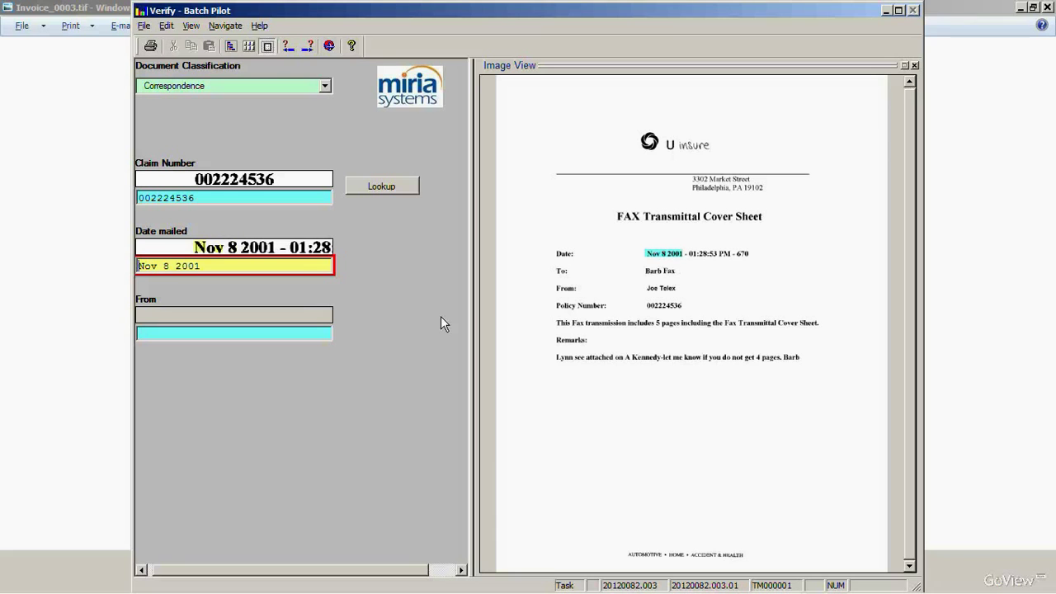
{"action": "key", "text": "Return"}
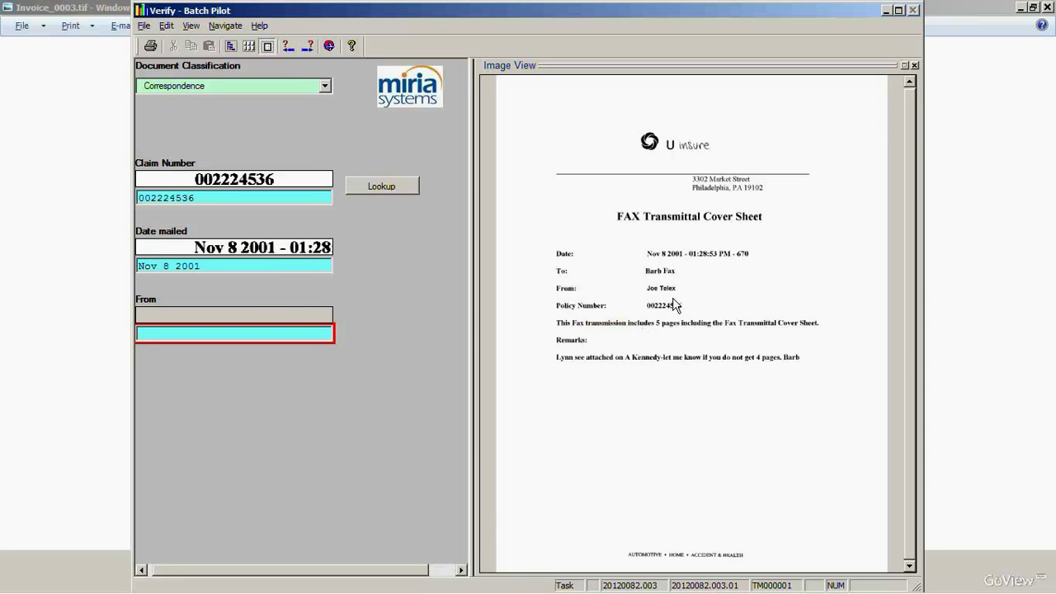
{"action": "type", "text": "Joe Telex"}
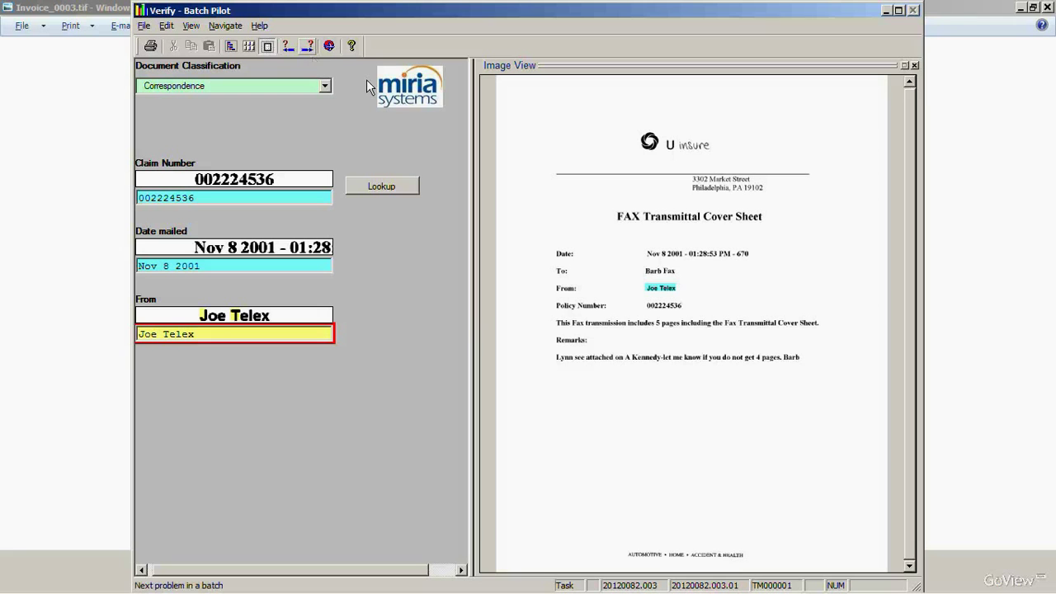
{"action": "left_click", "coordinate": [310, 50]}
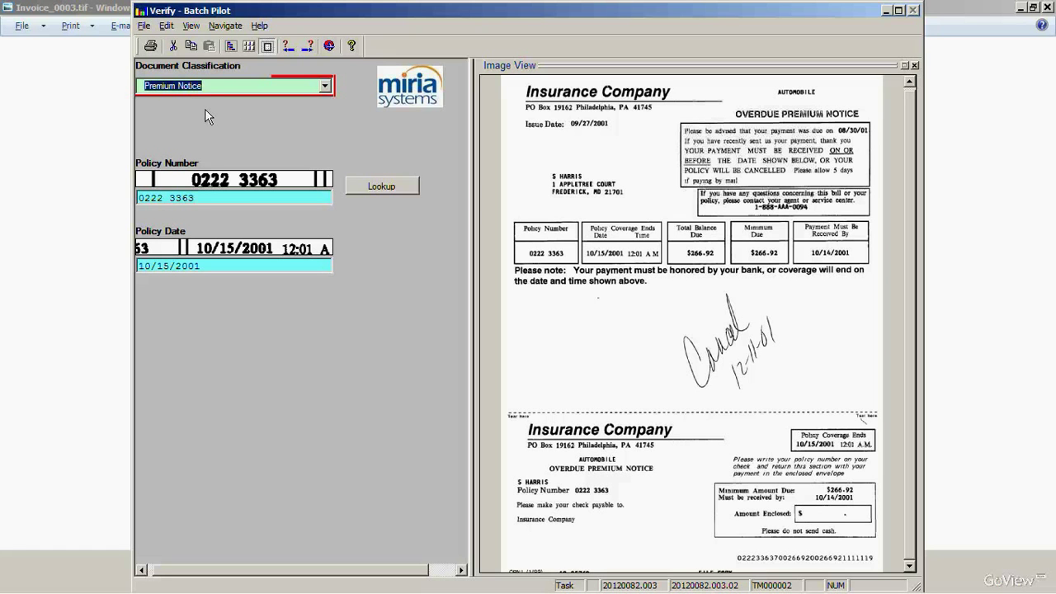
Step: Check the Premium Notice's Policy Number and Policy Date against the image and advance to the next problem
{"action": "left_click", "coordinate": [239, 204]}
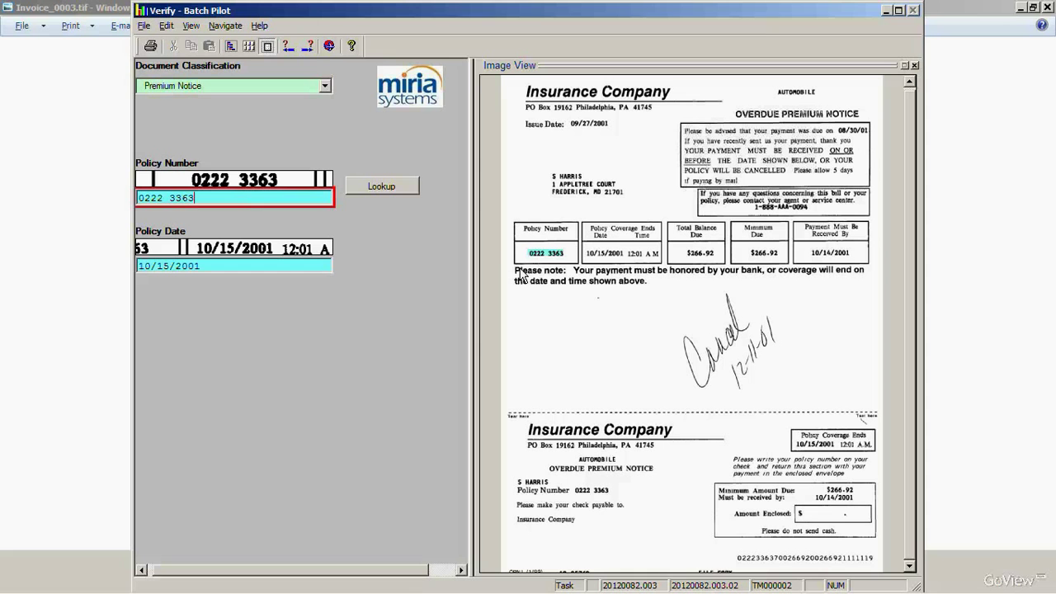
{"action": "left_click", "coordinate": [312, 272]}
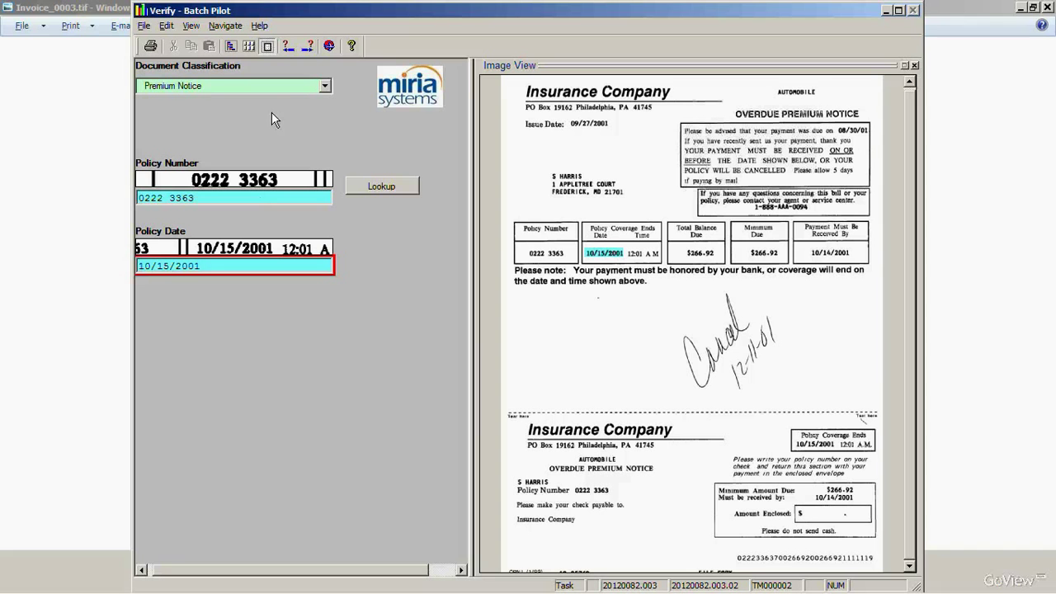
{"action": "left_click", "coordinate": [305, 61]}
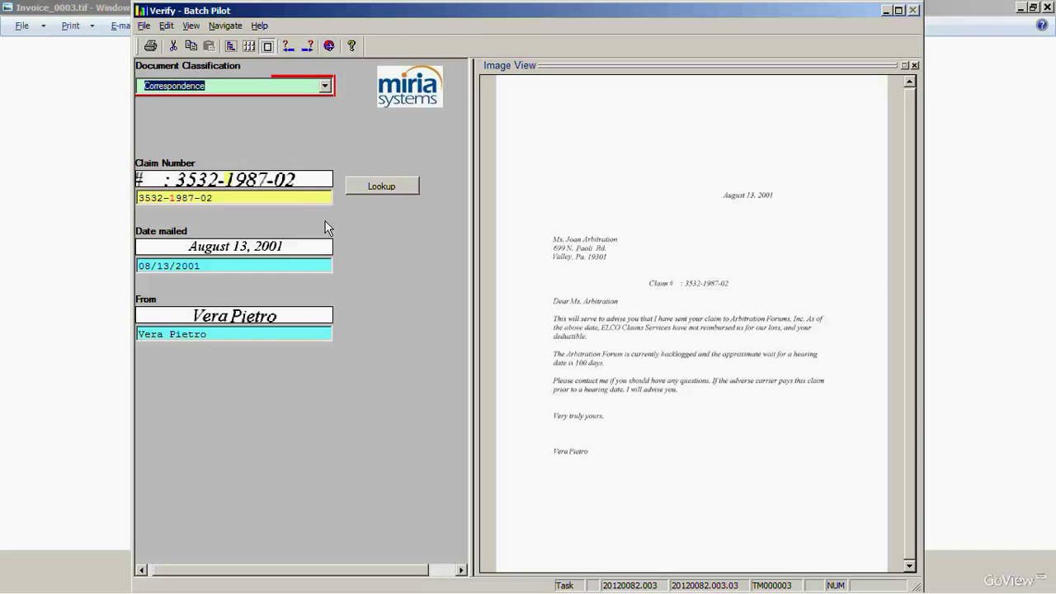
Step: Verify the Claim Number and From fields of the arbitration letter and advance to the next problem
{"action": "key", "text": "Tab"}
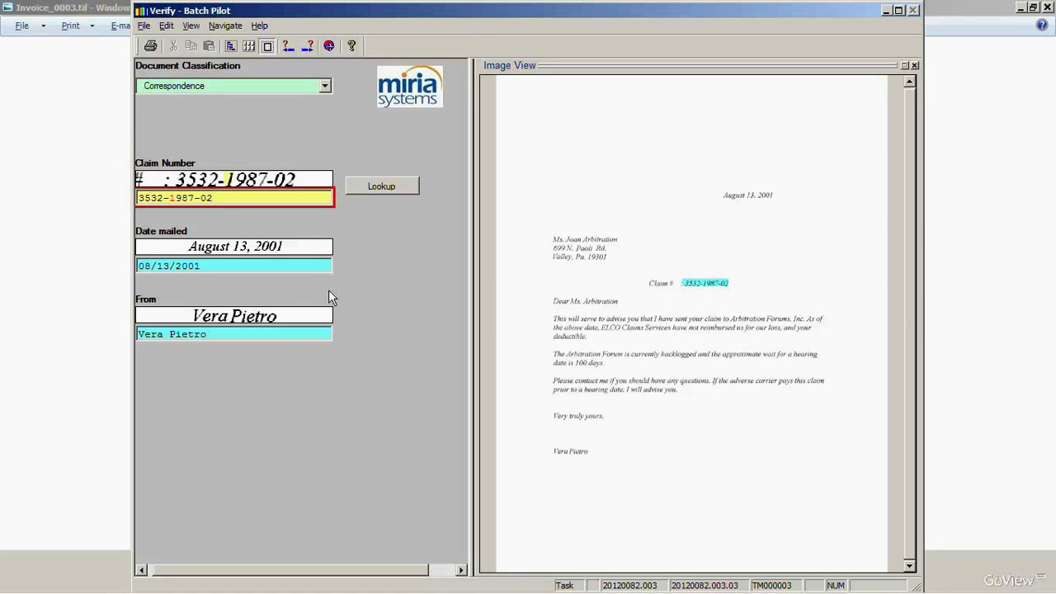
{"action": "left_click", "coordinate": [331, 334]}
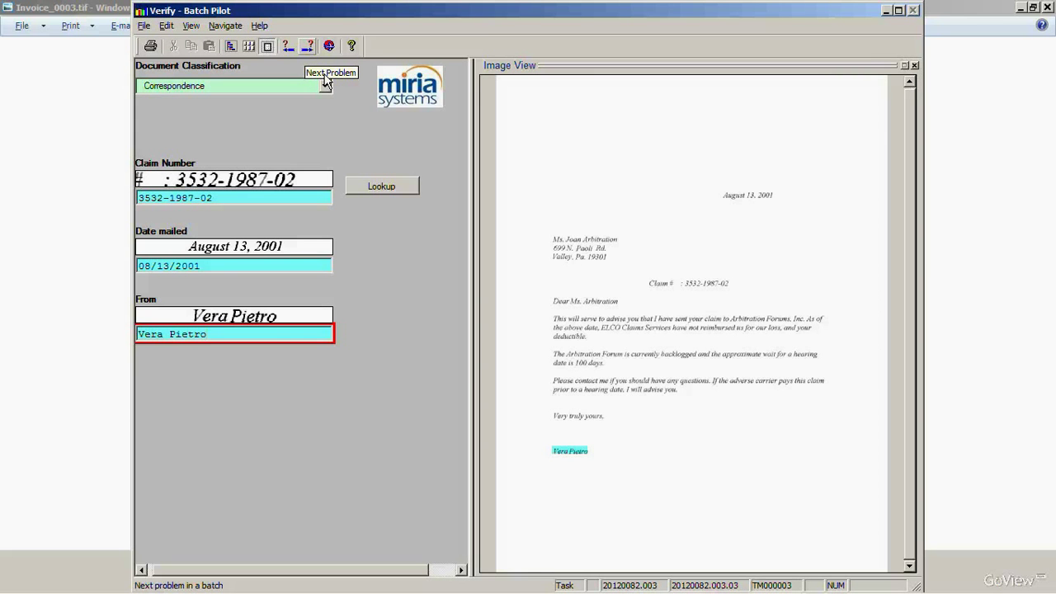
{"action": "key", "text": "Return"}
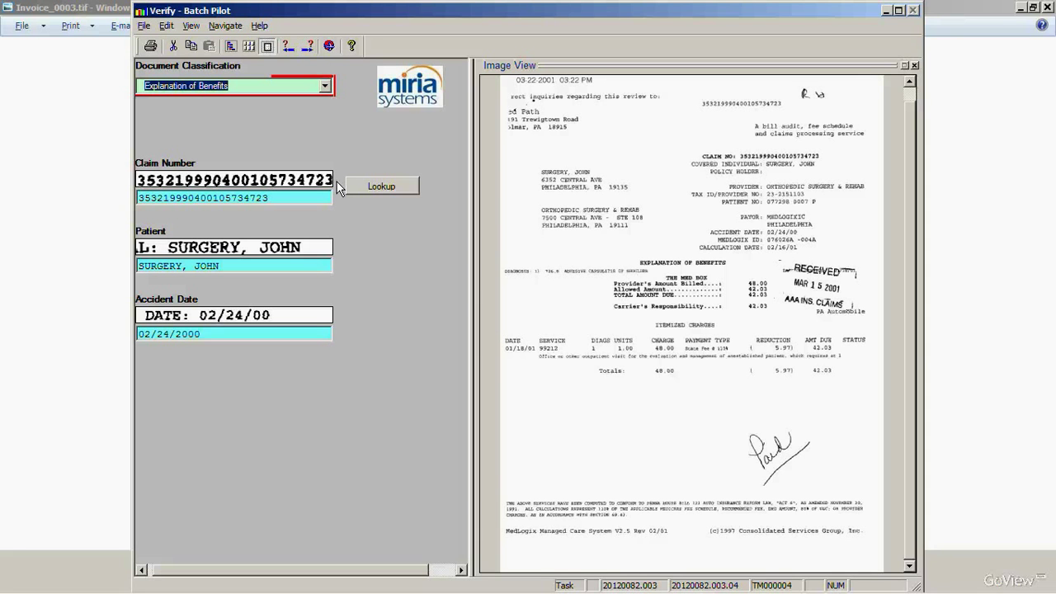
Step: Step through the Explanation of Benefits' Claim Number, Patient and Accident Date fields and advance to the next problem
{"action": "left_click", "coordinate": [323, 199]}
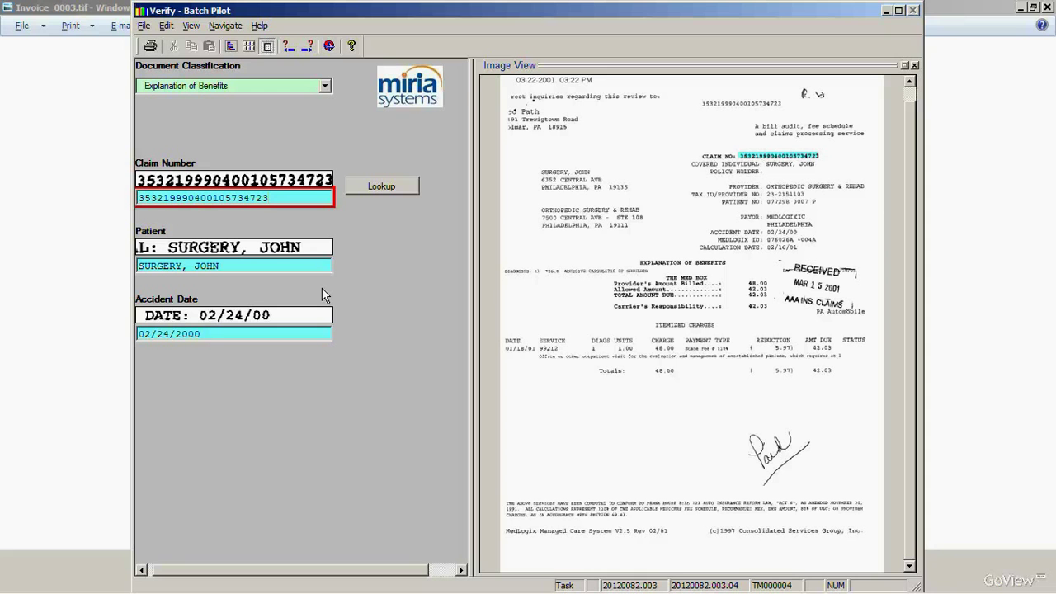
{"action": "key", "text": "Return"}
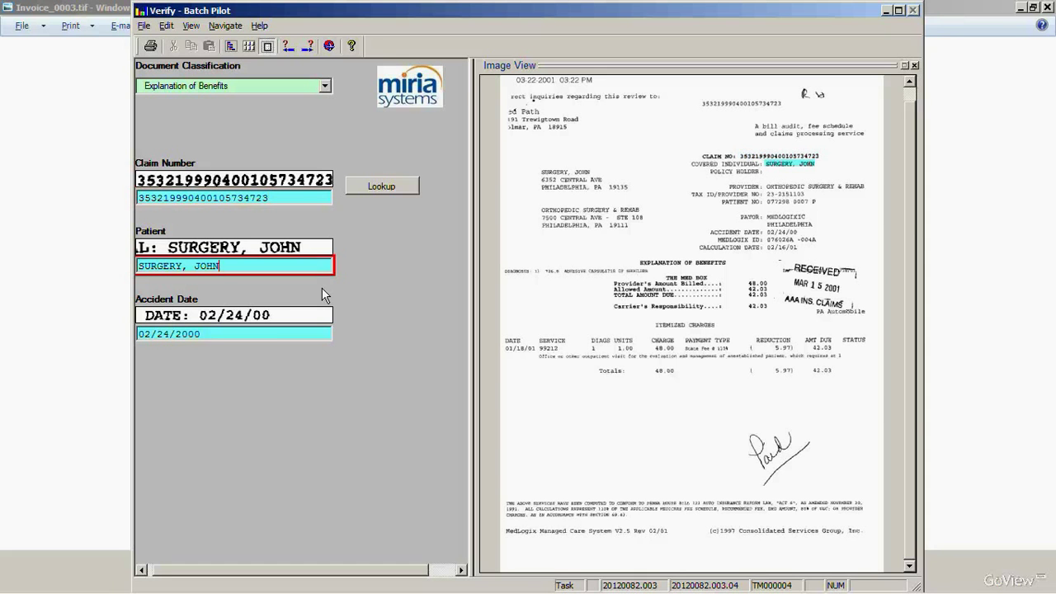
{"action": "key", "text": "Return"}
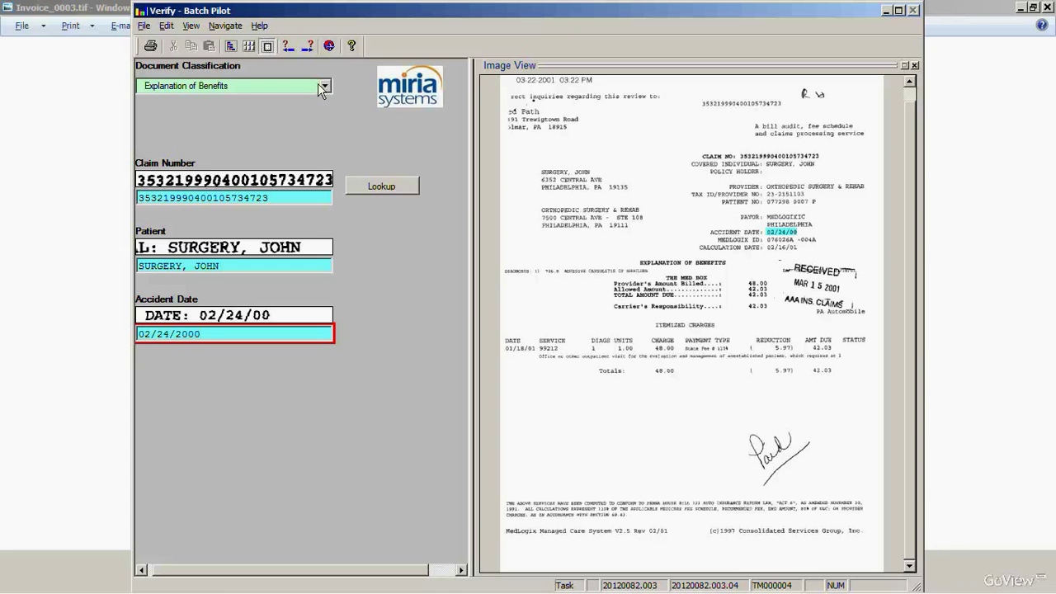
{"action": "left_click", "coordinate": [308, 46]}
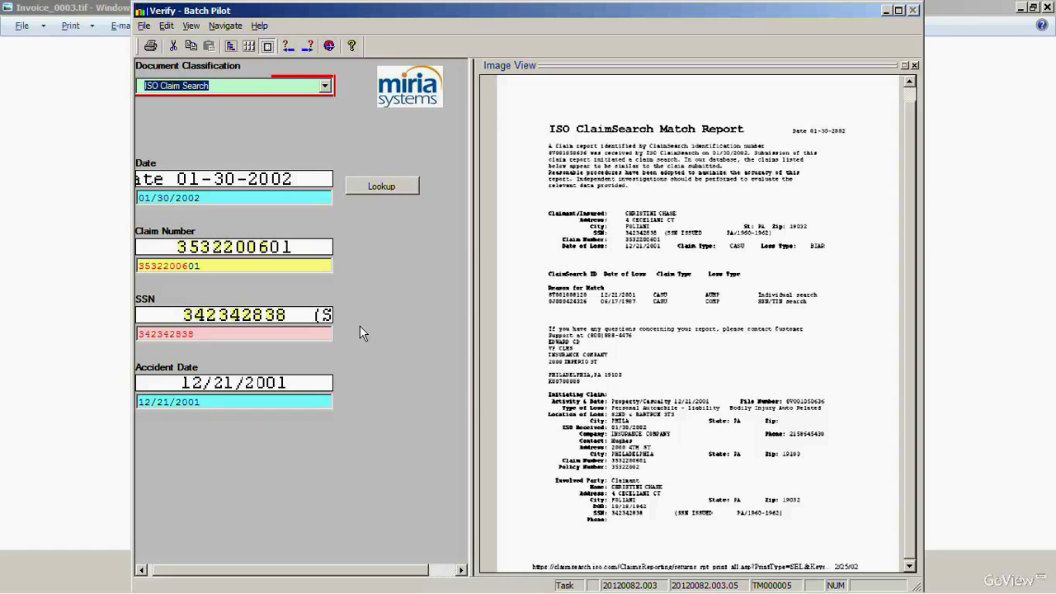
Step: Add the missing hyphens to the SSN of the ISO Claim Search document and validate the data
{"action": "left_click", "coordinate": [291, 335]}
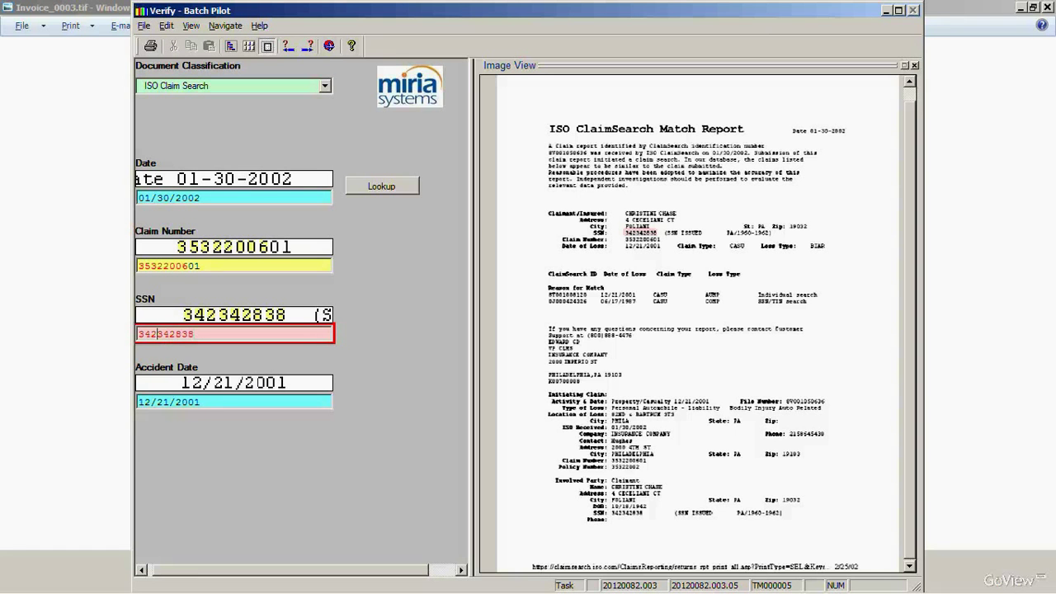
{"action": "type", "text": "-34-"}
{"action": "key", "text": "Return"}
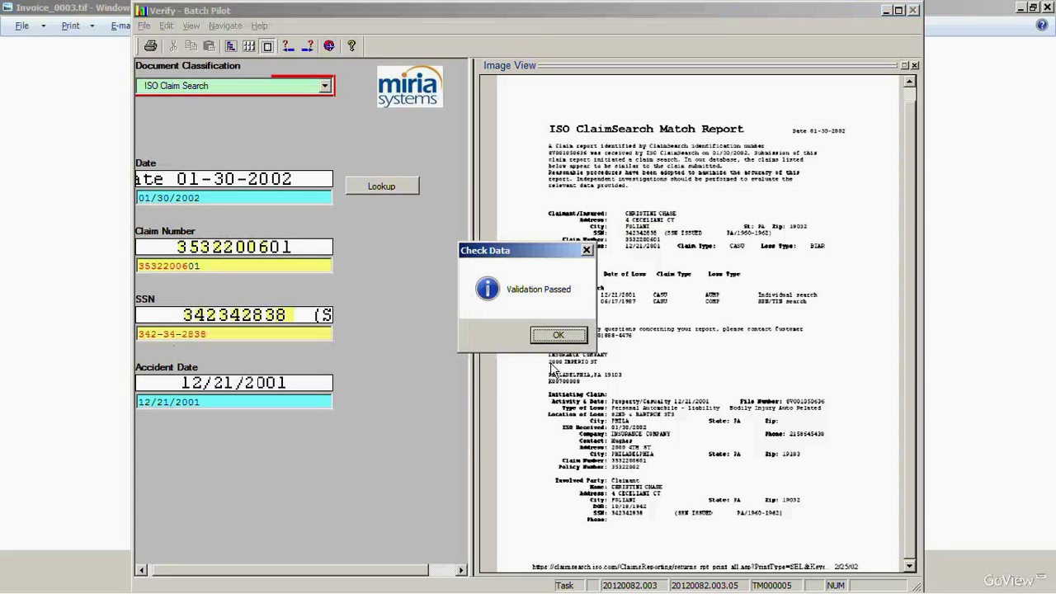
{"action": "key", "text": "Return"}
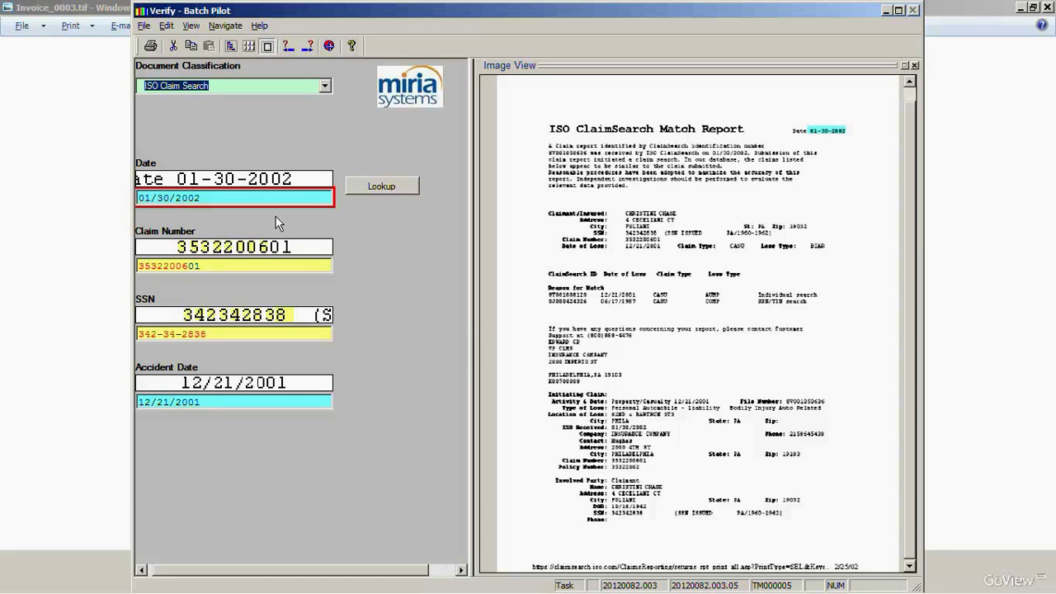
Step: Go to the Release in Full document and set its Amount to 11,000.00 without the dollar sign
{"action": "left_click", "coordinate": [307, 51]}
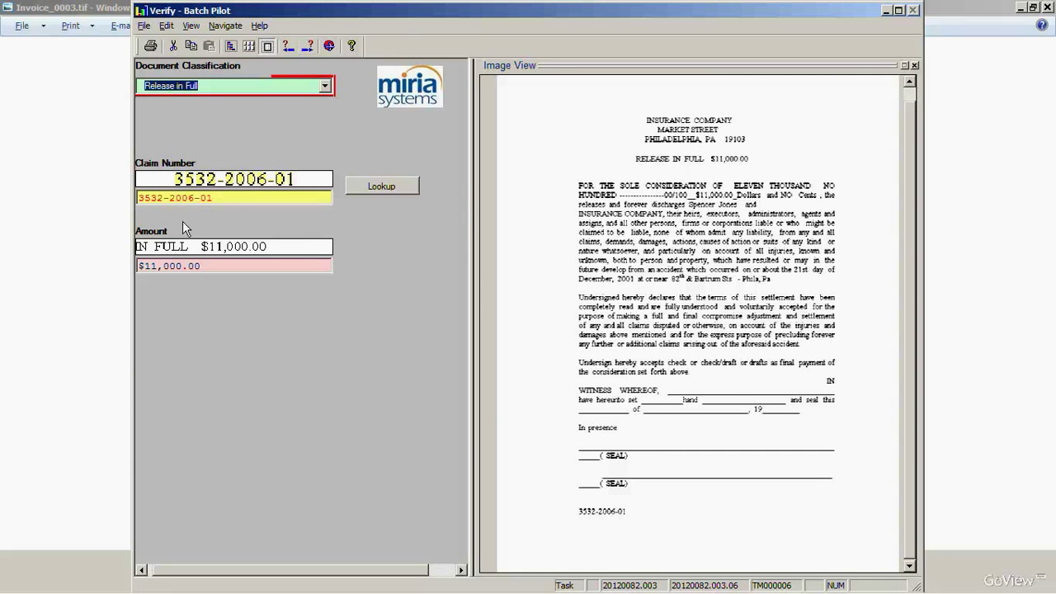
{"action": "left_click", "coordinate": [169, 268]}
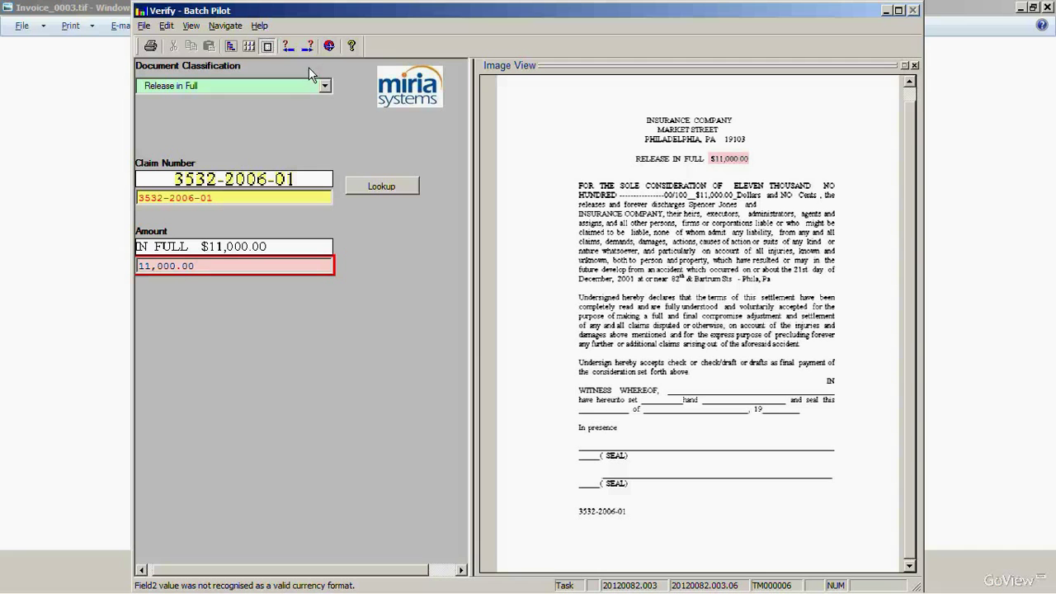
{"action": "key", "text": "Return"}
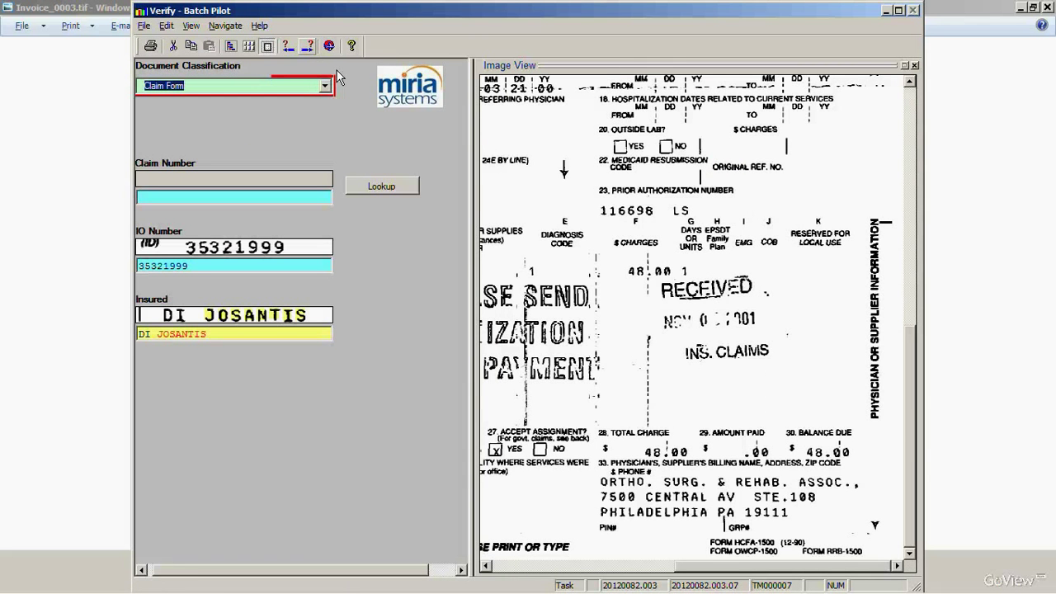
Step: Fit the Claim Form image to height, enter its Claim Number, and advance past the Subrogation document
{"action": "right_click", "coordinate": [565, 234]}
{"action": "mouse_move", "coordinate": [588, 229]}
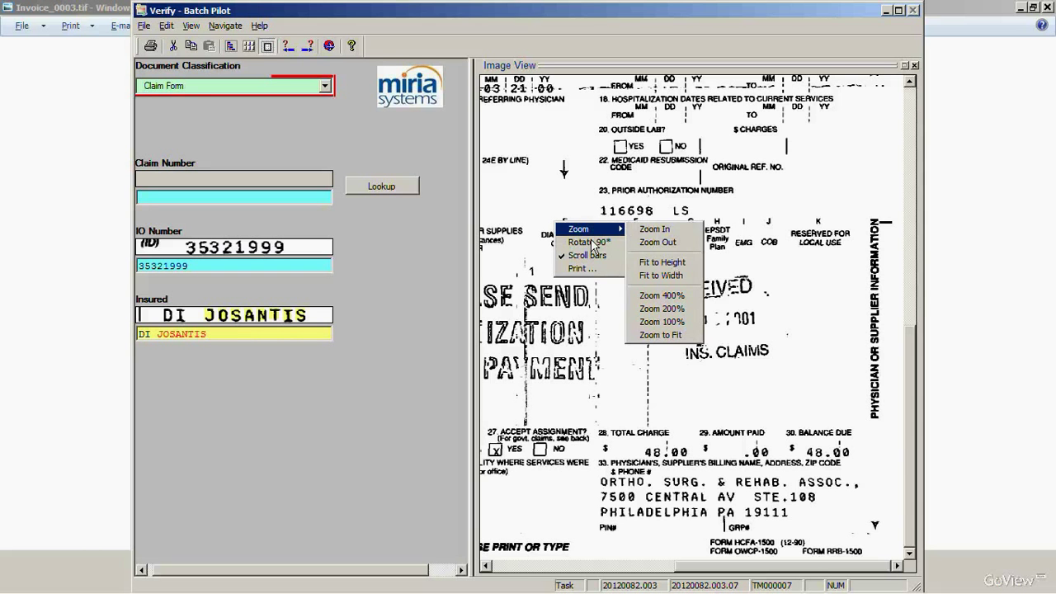
{"action": "left_click", "coordinate": [664, 264]}
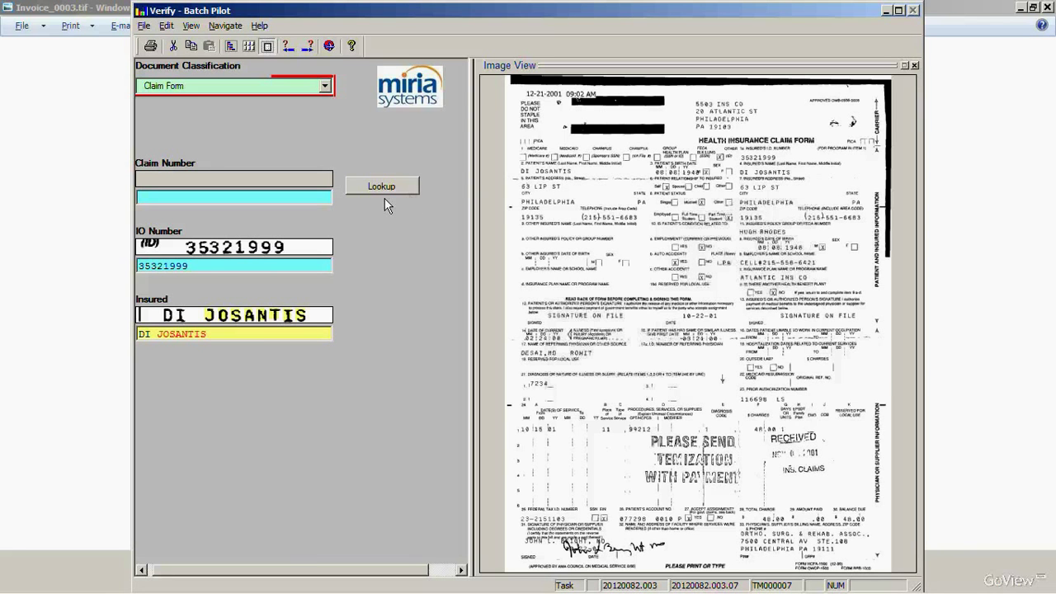
{"action": "key", "text": "Tab"}
{"action": "key", "text": "ctrl+v"}
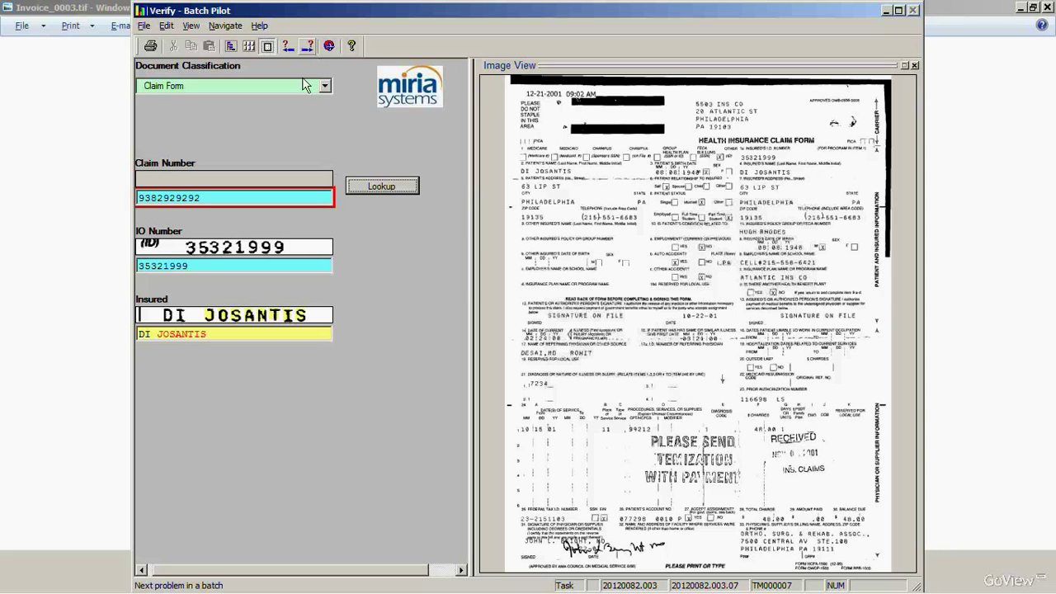
{"action": "left_click", "coordinate": [306, 45]}
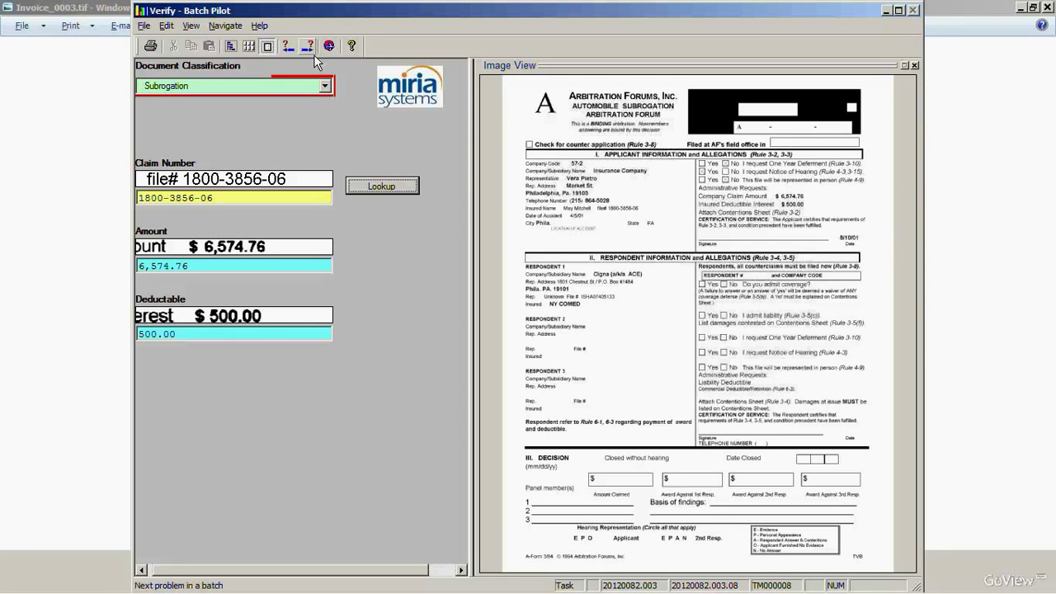
{"action": "key", "text": "Return"}
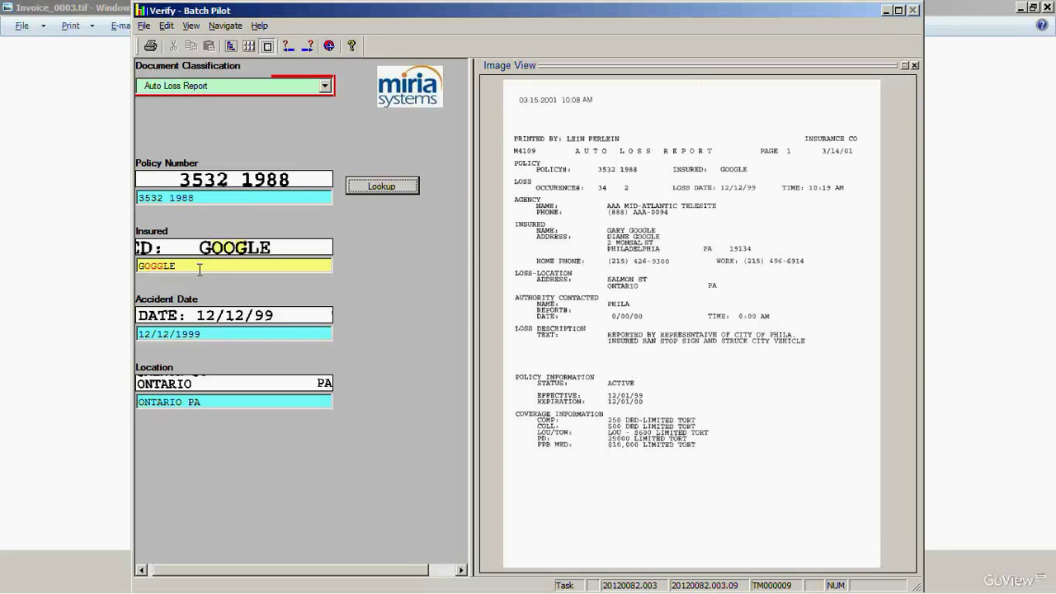
Step: Clear the Auto Loss Report's Insured field, recapture it as ONTARIO from the loss location in the image, and advance
{"action": "left_click_drag", "start_coordinate": [198, 268], "coordinate": [118, 267]}
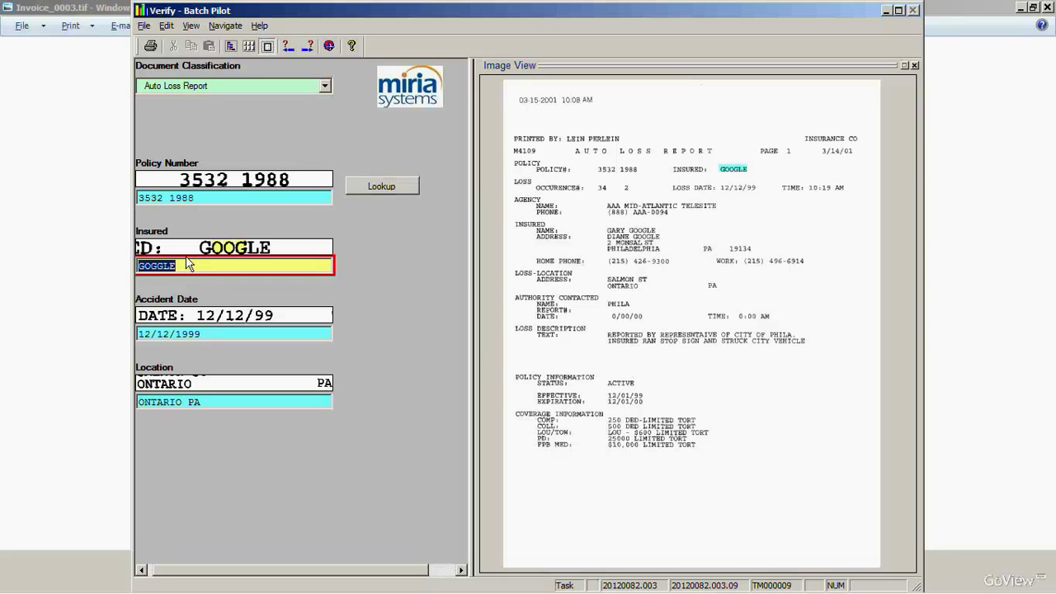
{"action": "type", "text": "jhjhsadsalkhklsad"}
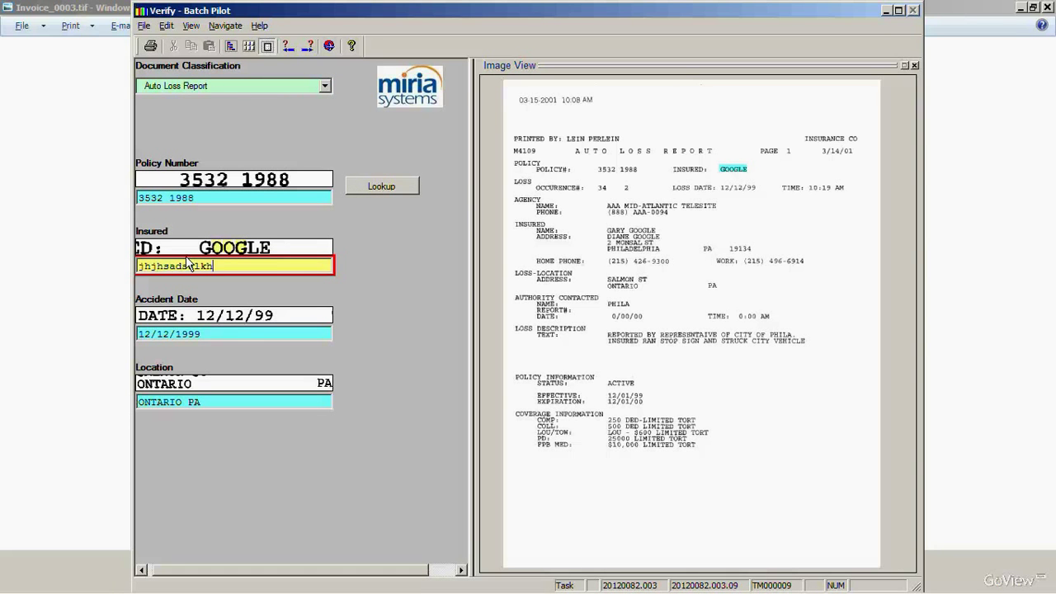
{"action": "key", "text": "BackSpace"}
{"action": "key", "text": "BackSpace"}
{"action": "key", "text": "BackSpace"}
{"action": "key", "text": "BackSpace"}
{"action": "key", "text": "BackSpace"}
{"action": "key", "text": "BackSpace"}
{"action": "key", "text": "BackSpace"}
{"action": "key", "text": "BackSpace"}
{"action": "key", "text": "BackSpace"}
{"action": "key", "text": "BackSpace"}
{"action": "key", "text": "BackSpace"}
{"action": "key", "text": "BackSpace"}
{"action": "key", "text": "BackSpace"}
{"action": "key", "text": "BackSpace"}
{"action": "key", "text": "BackSpace"}
{"action": "key", "text": "BackSpace"}
{"action": "key", "text": "BackSpace"}
{"action": "left_click", "coordinate": [635, 302]}
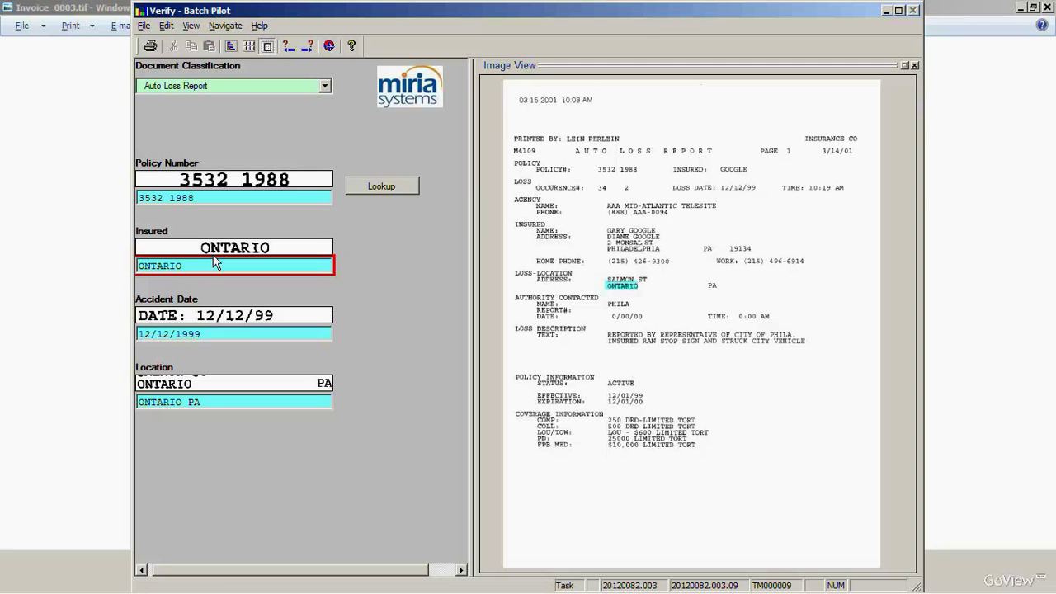
{"action": "left_click", "coordinate": [311, 51]}
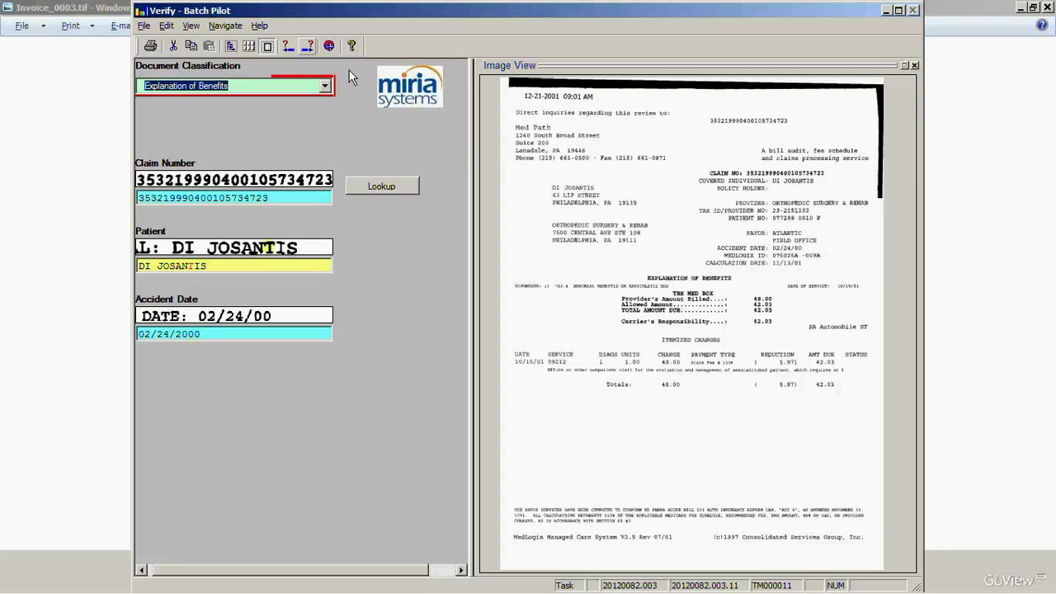
Step: Accept the last Explanation of Benefits document and finish the batch's Verify task
{"action": "key", "text": "Return"}
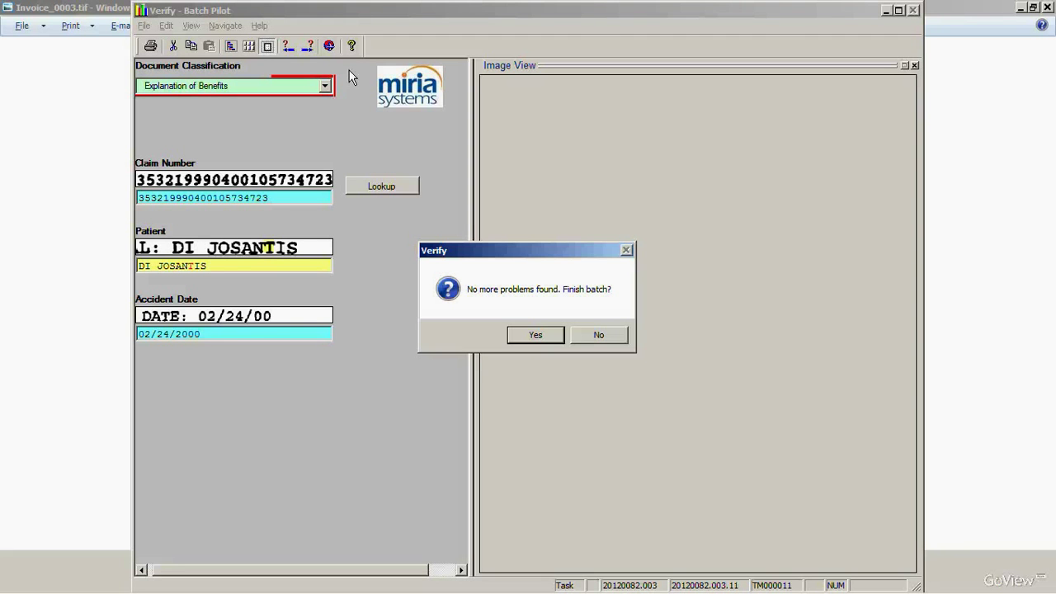
{"action": "left_click", "coordinate": [529, 337]}
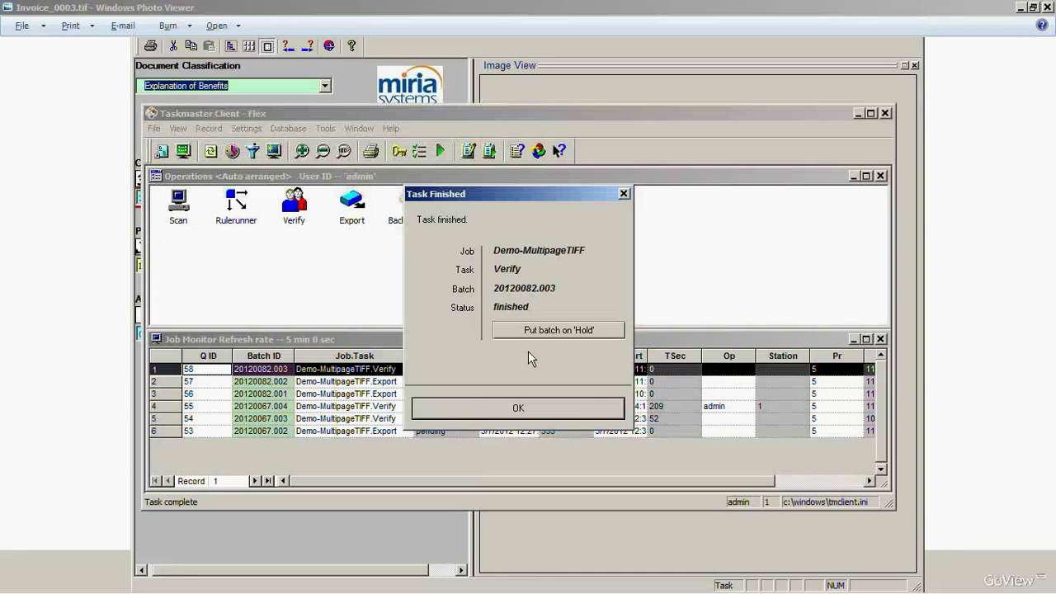
{"action": "left_click", "coordinate": [517, 409]}
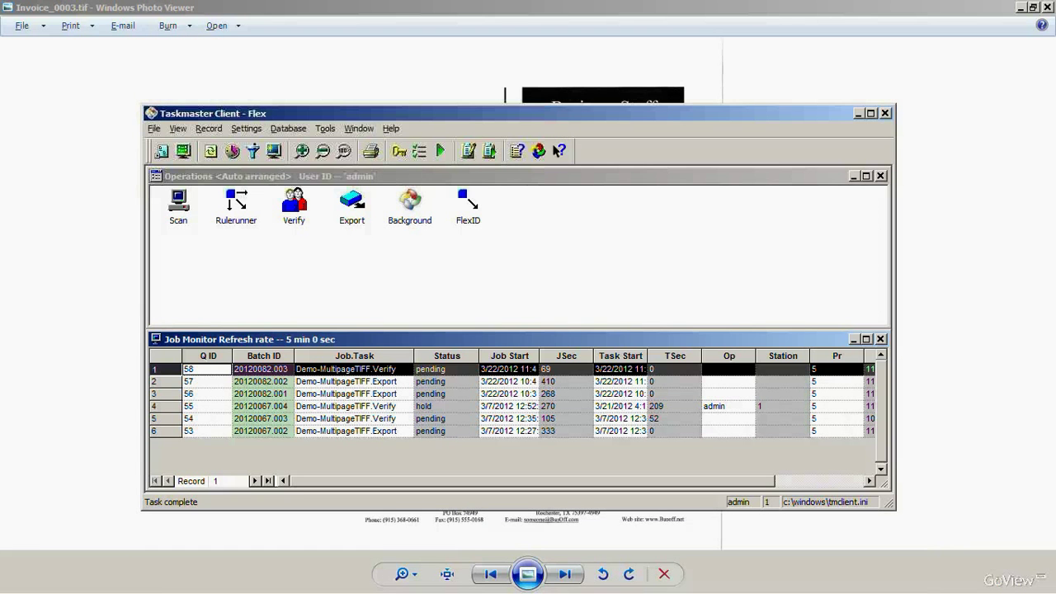
Step: Switch to the Intelligent Capture Datacap Demonstration slides
{"action": "key", "text": "alt+Tab"}
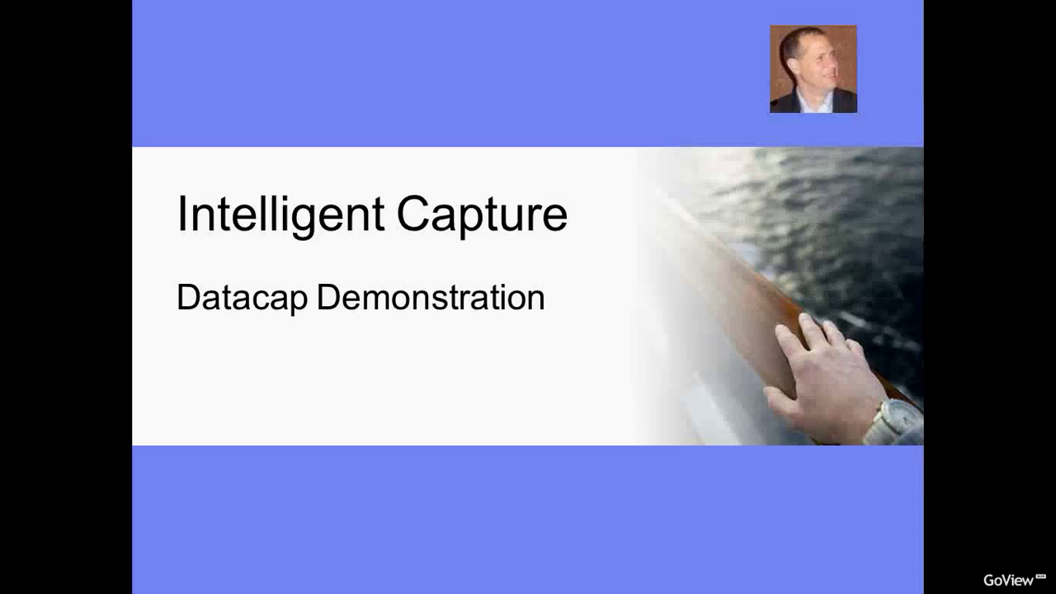